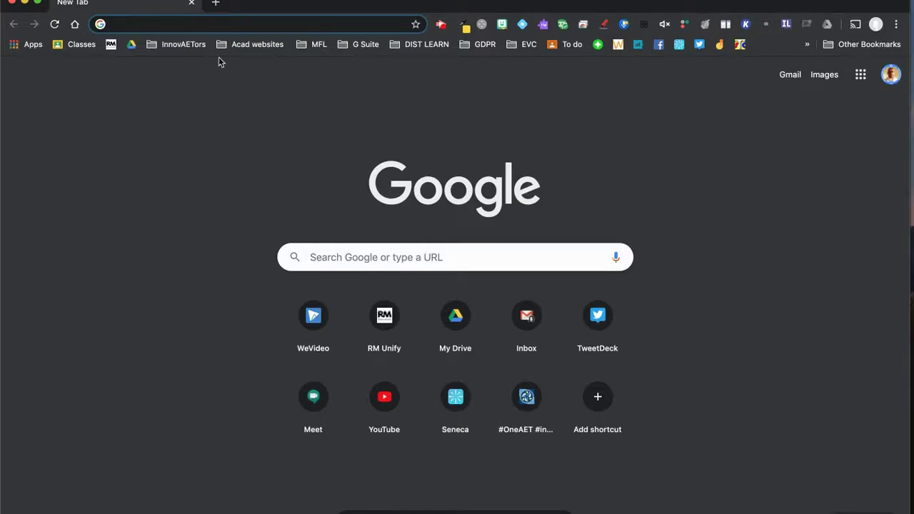
Open WeVideo from the InnovAETors bookmarks and start a new video edit saved in the Training with DW project
{"action": "left_click", "coordinate": [185, 45]}
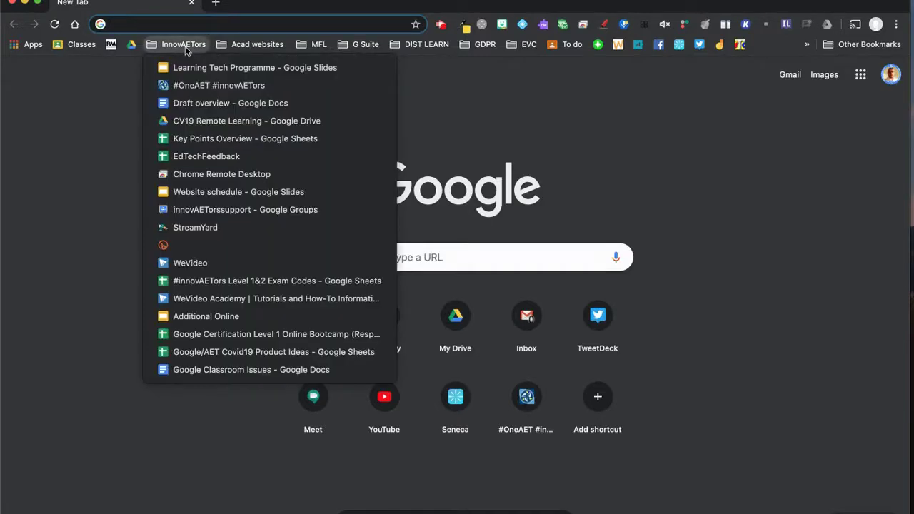
{"action": "left_click", "coordinate": [190, 264]}
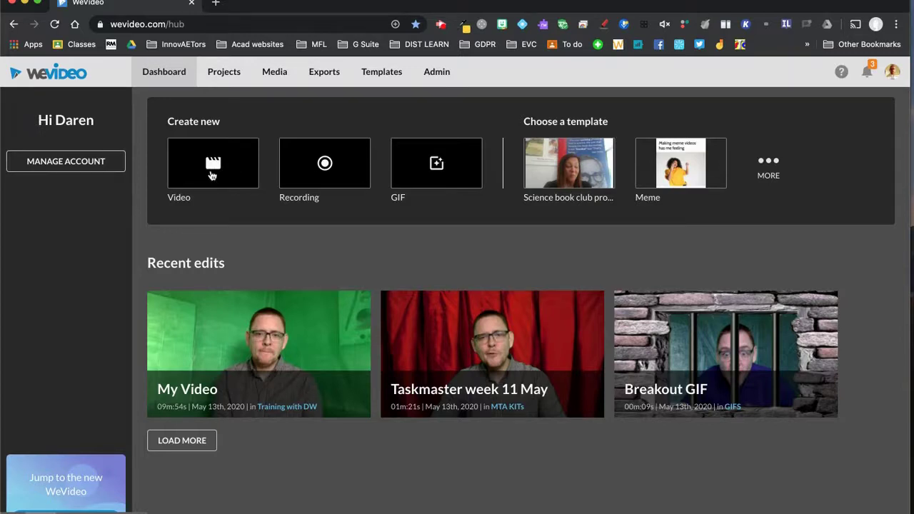
{"action": "left_click", "coordinate": [212, 171]}
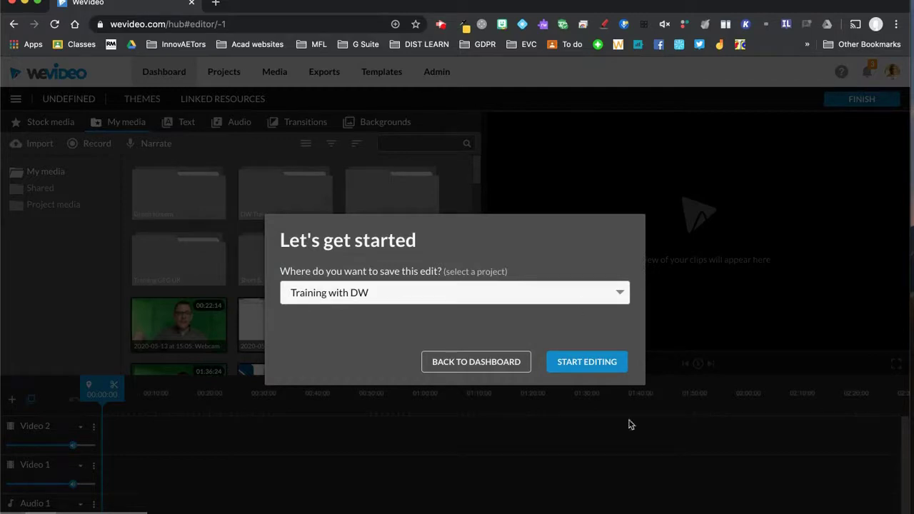
{"action": "left_click", "coordinate": [586, 368]}
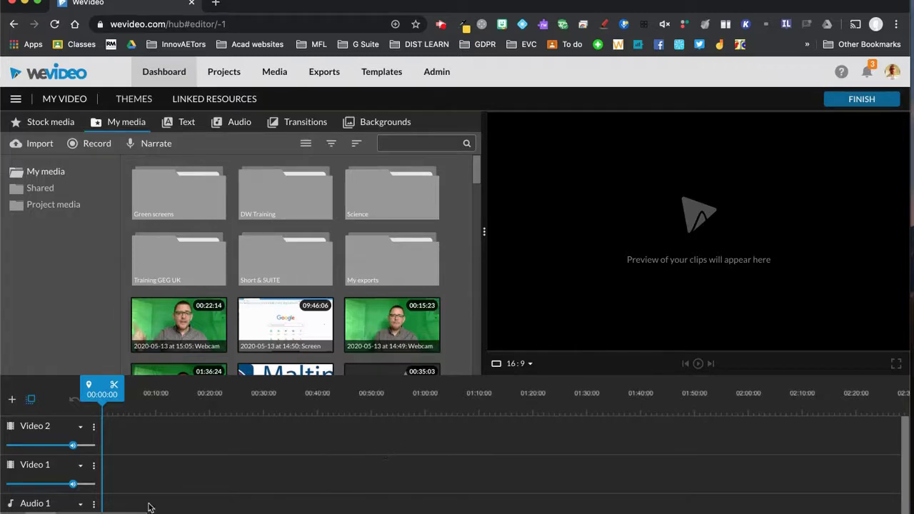
Place the wv_logo_inverse image from My media at the start of the Video 1 track
{"action": "mouse_move", "coordinate": [75, 498]}
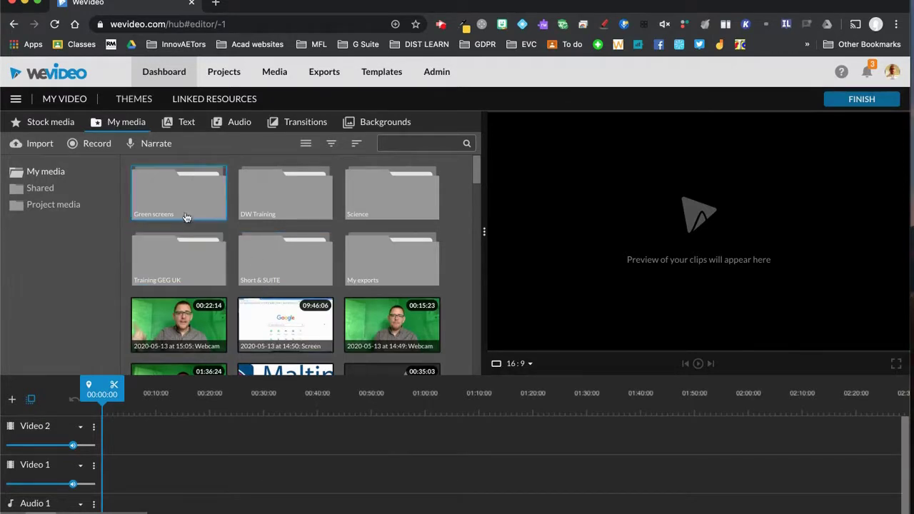
{"action": "scroll", "coordinate": [233, 264], "scroll_direction": "down", "scroll_amount": 1}
{"action": "scroll", "coordinate": [233, 266], "scroll_direction": "down", "scroll_amount": 8}
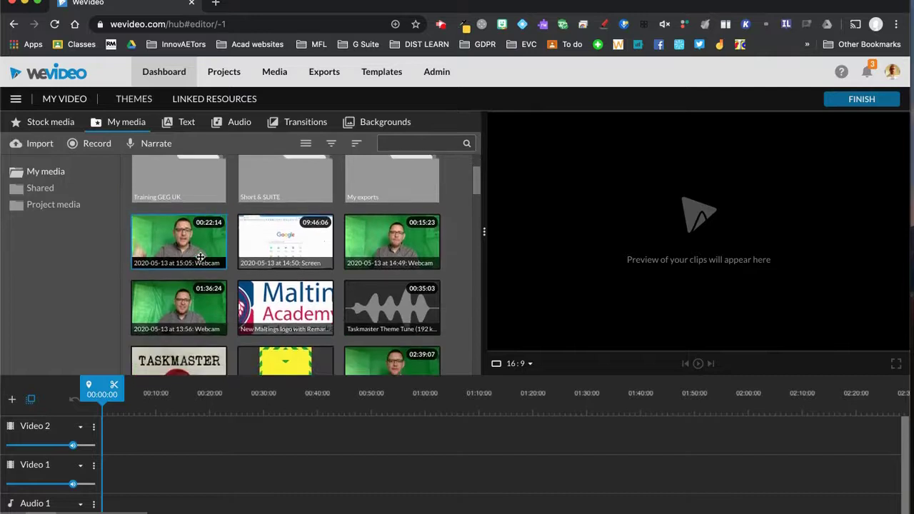
{"action": "scroll", "coordinate": [286, 264], "scroll_direction": "down", "scroll_amount": 10}
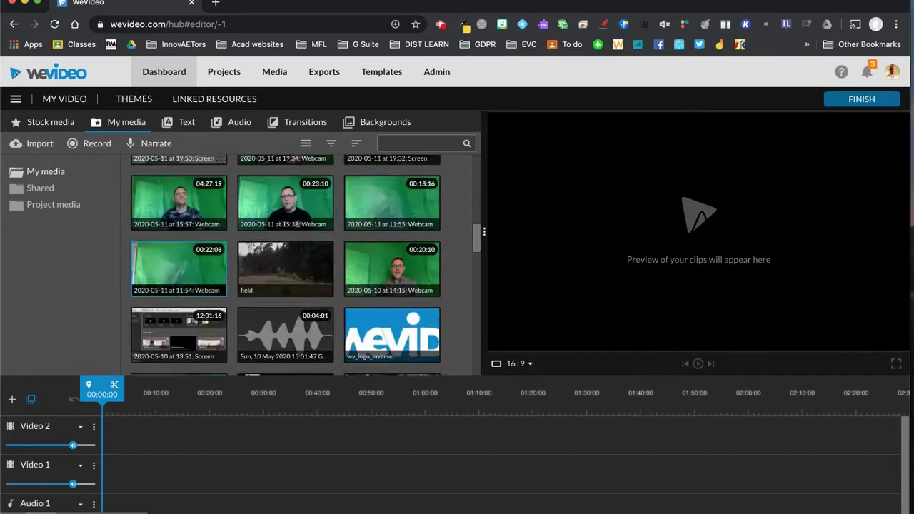
{"action": "scroll", "coordinate": [399, 356], "scroll_direction": "up", "scroll_amount": 8}
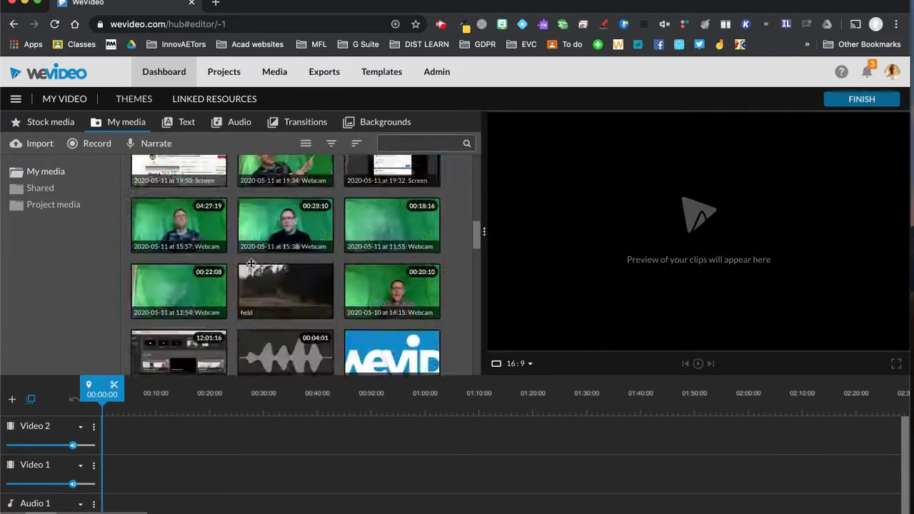
{"action": "left_click_drag", "start_coordinate": [399, 355], "coordinate": [130, 474]}
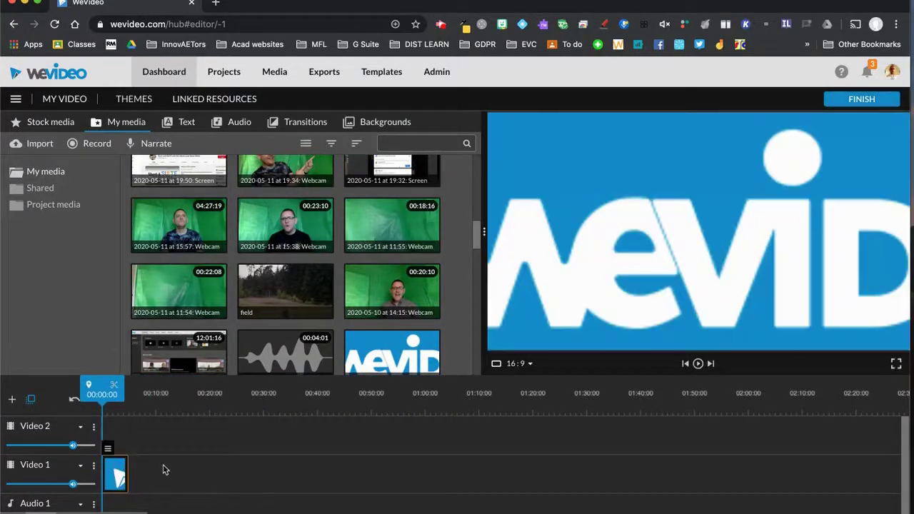
Change the logo clip's fit so the whole image shows within the frame, and save the clip edit
{"action": "mouse_move", "coordinate": [104, 394]}
{"action": "left_mouse_down"}
{"action": "mouse_move", "coordinate": [132, 400]}
{"action": "mouse_move", "coordinate": [104, 397]}
{"action": "left_mouse_up"}
{"action": "left_click", "coordinate": [116, 474]}
{"action": "double_click", "coordinate": [116, 474]}
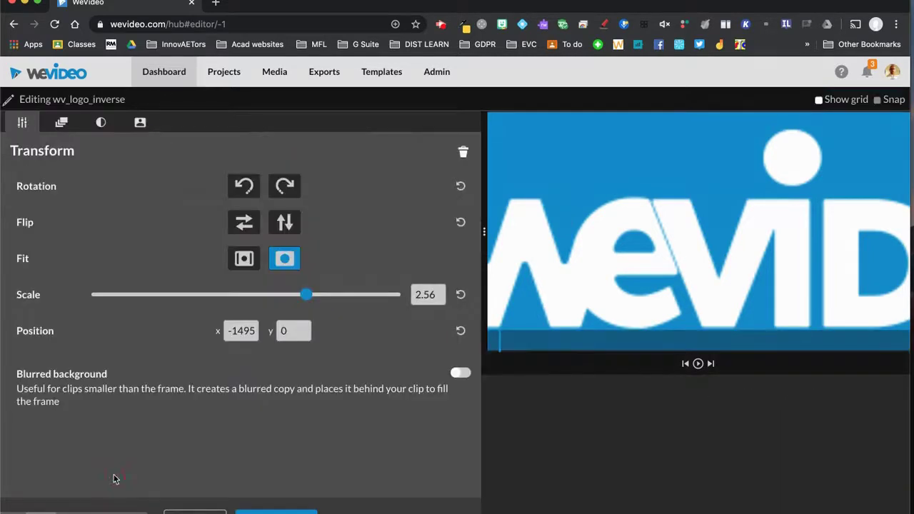
{"action": "left_click", "coordinate": [244, 260]}
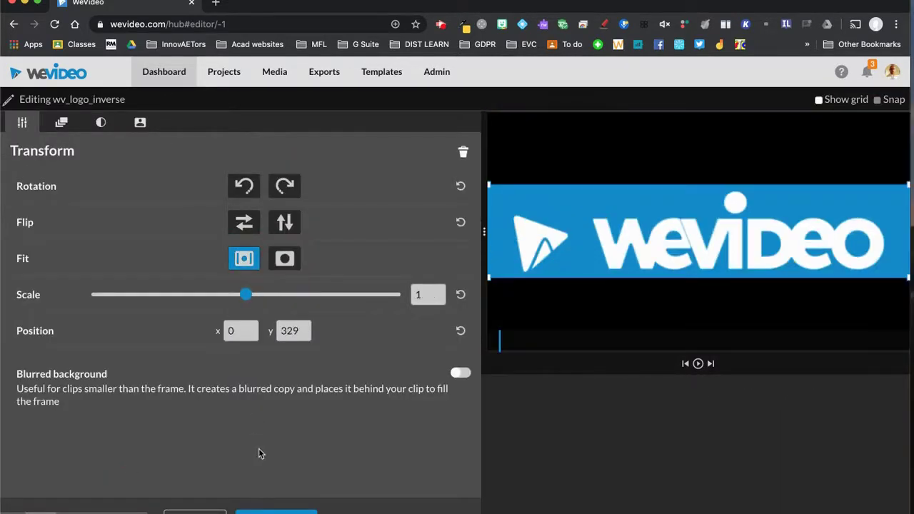
{"action": "left_click", "coordinate": [276, 512]}
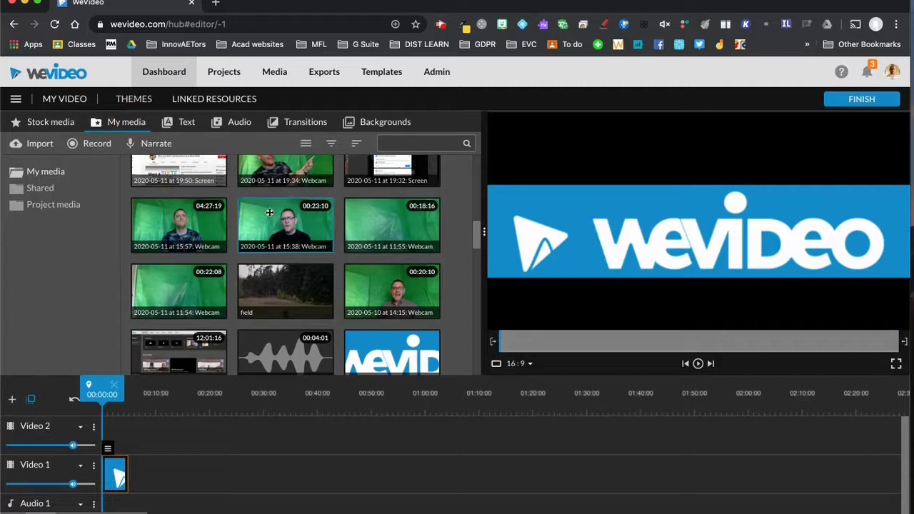
Set up a new webcam recording that uses the FaceTime HD Camera
{"action": "scroll", "coordinate": [274, 269], "scroll_direction": "down", "scroll_amount": 5}
{"action": "scroll", "coordinate": [275, 270], "scroll_direction": "up", "scroll_amount": 10}
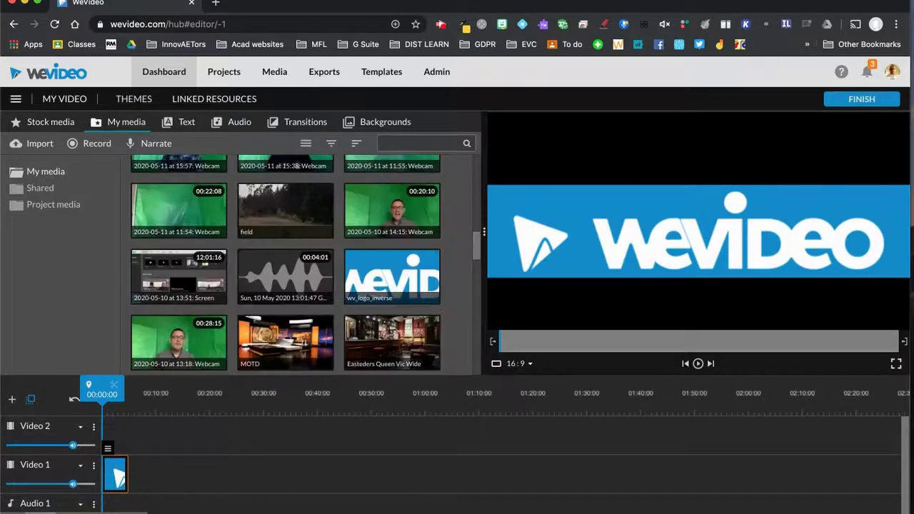
{"action": "scroll", "coordinate": [275, 270], "scroll_direction": "up", "scroll_amount": 5}
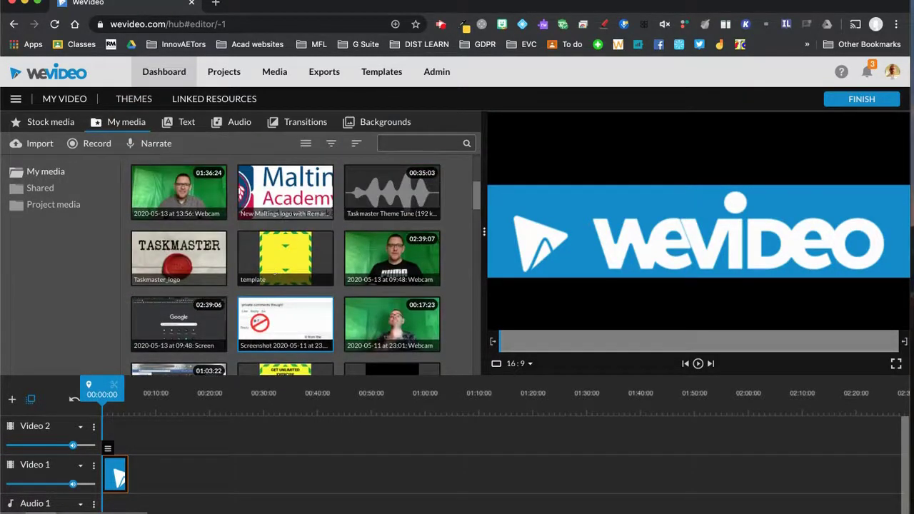
{"action": "scroll", "coordinate": [275, 270], "scroll_direction": "up", "scroll_amount": 2}
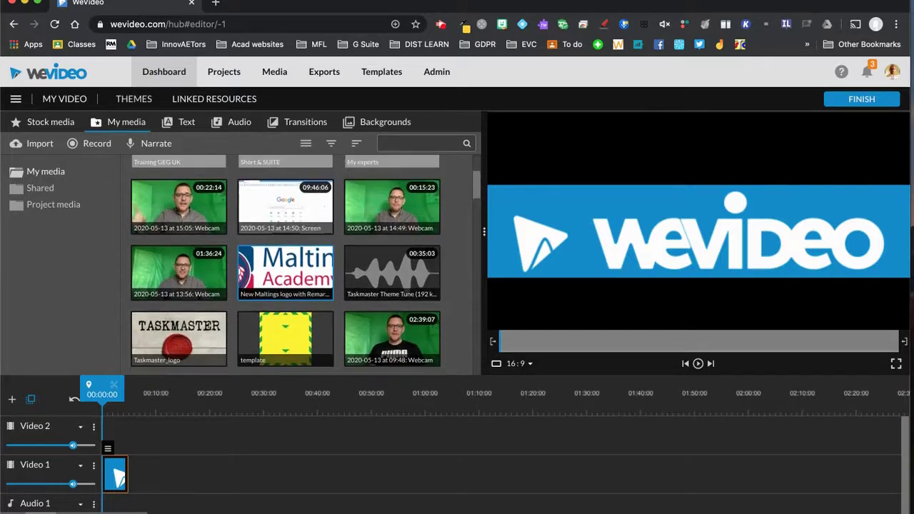
{"action": "left_click", "coordinate": [86, 146]}
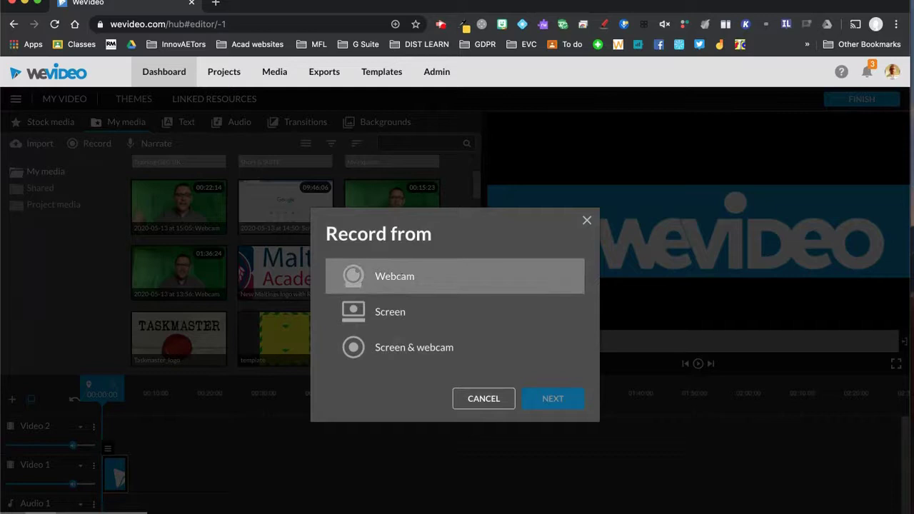
{"action": "left_click", "coordinate": [403, 277]}
{"action": "left_click", "coordinate": [551, 400]}
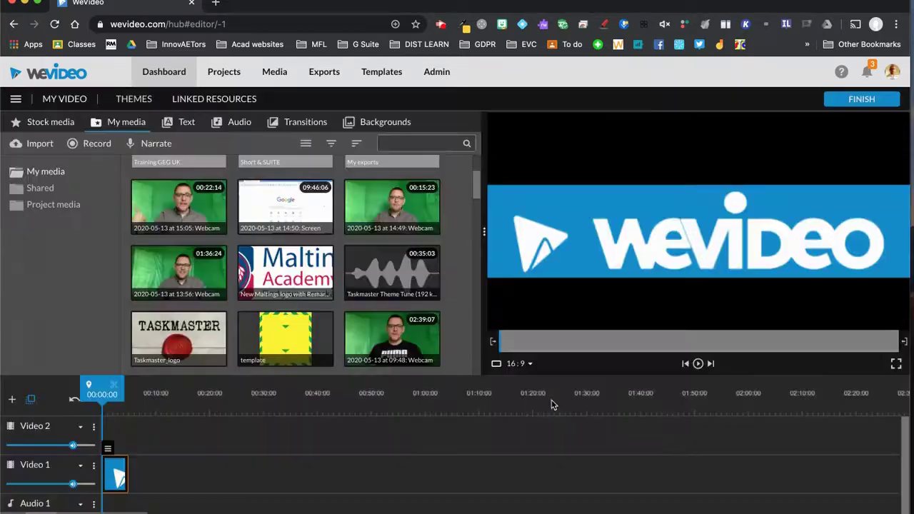
{"action": "left_click", "coordinate": [414, 197]}
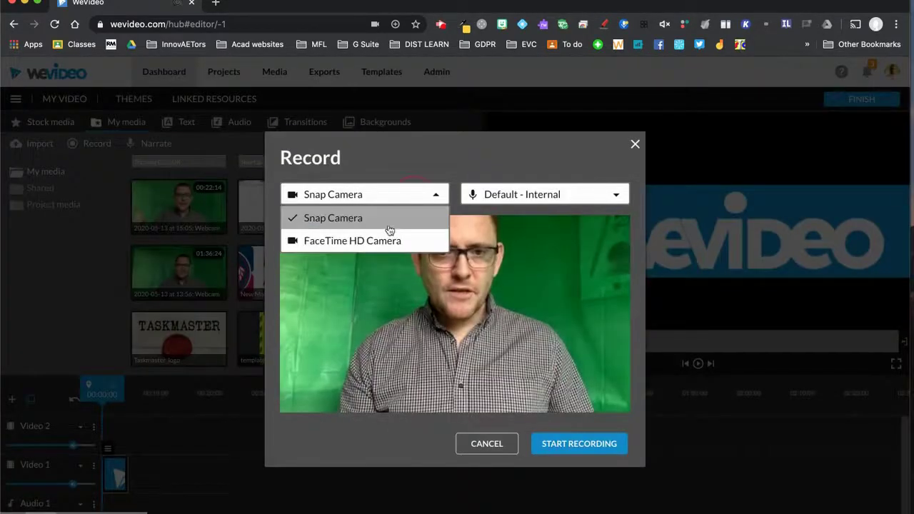
{"action": "left_click", "coordinate": [375, 242]}
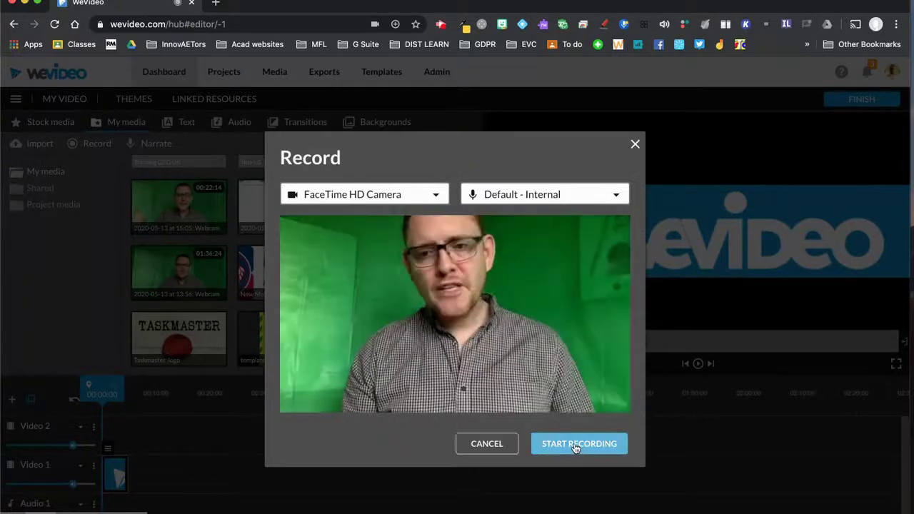
Record a webcam clip about 9 seconds long and save it to the media library
{"action": "left_click", "coordinate": [575, 444]}
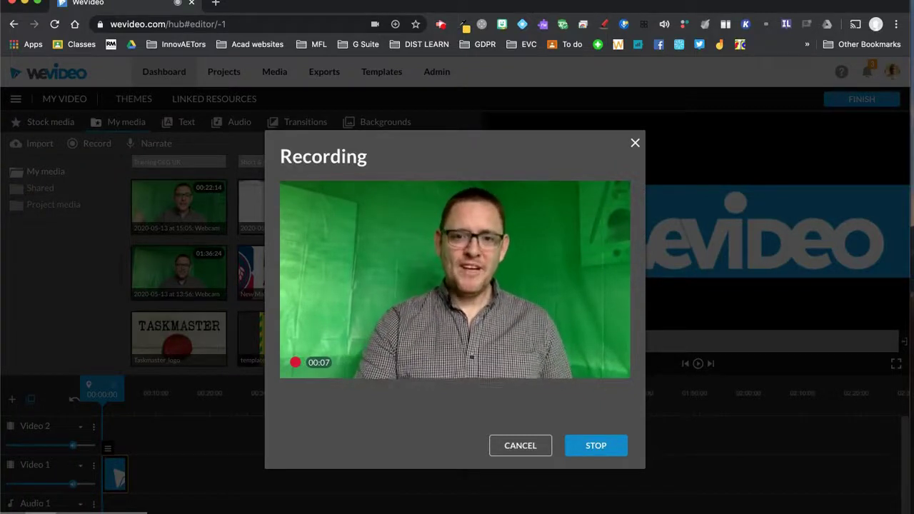
{"action": "left_click", "coordinate": [592, 445]}
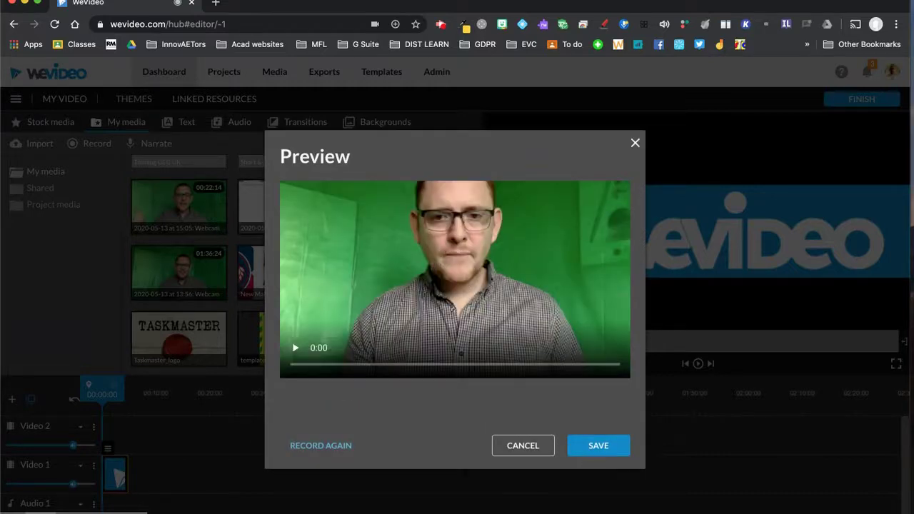
{"action": "left_click", "coordinate": [597, 448]}
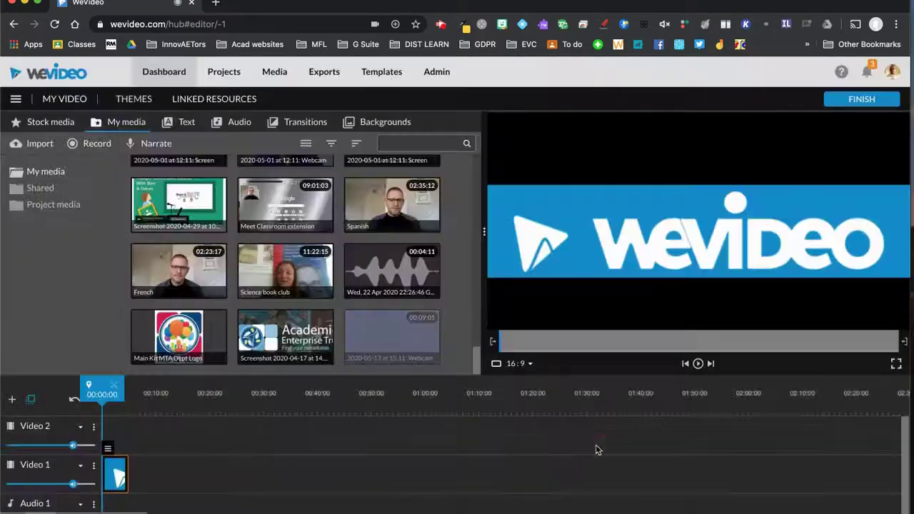
Place the new webcam clip at the start of Video 2, extend the logo clip to match its length, and return the playhead to the start
{"action": "left_click_drag", "start_coordinate": [402, 475], "coordinate": [203, 446]}
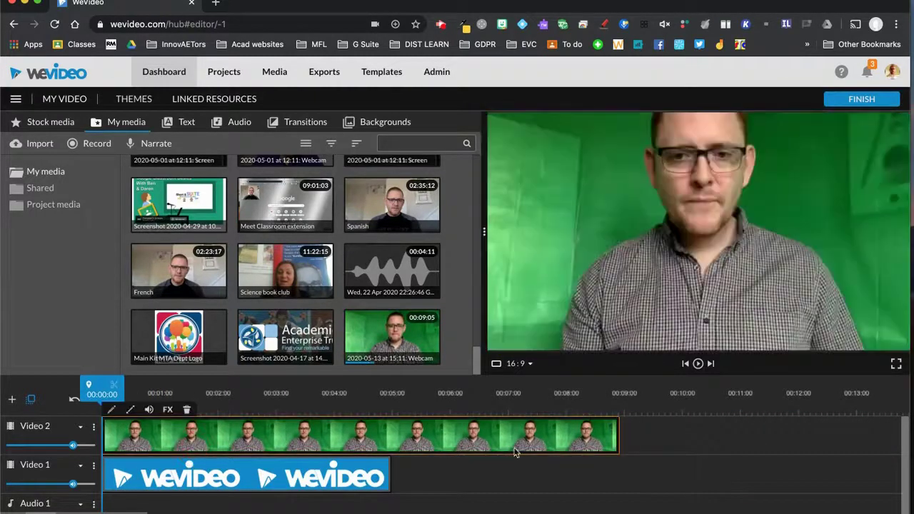
{"action": "left_click", "coordinate": [344, 477]}
{"action": "left_click_drag", "start_coordinate": [390, 475], "coordinate": [618, 475]}
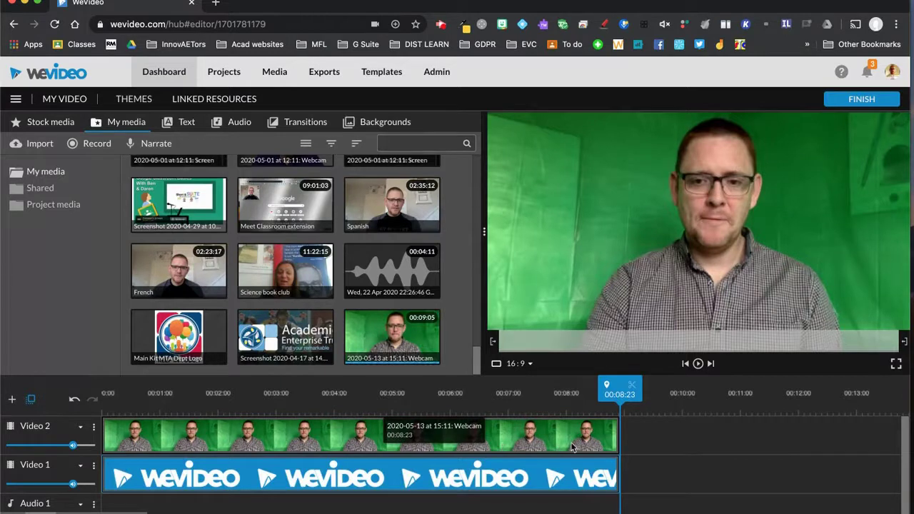
{"action": "left_click_drag", "start_coordinate": [614, 394], "coordinate": [102, 394]}
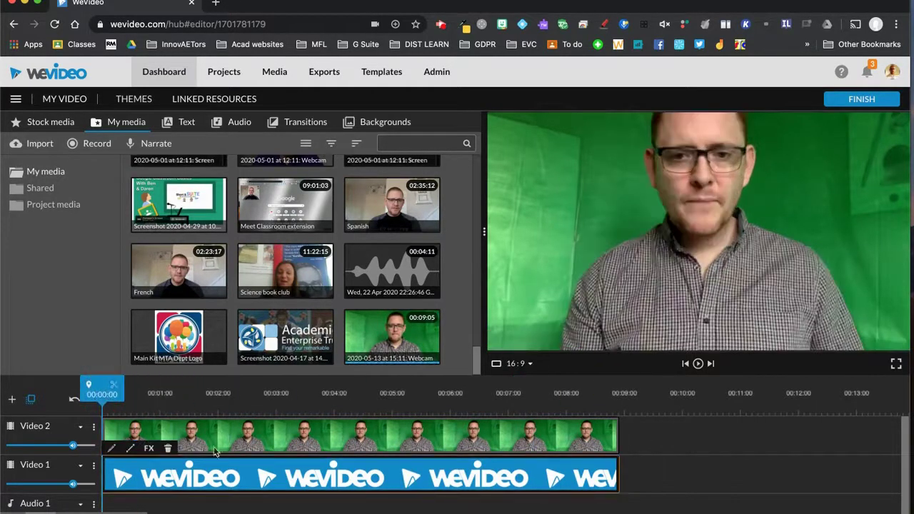
Apply color keying to the webcam clip on Video 2, picking the green backdrop color 1b7f36 for removal
{"action": "left_click", "coordinate": [330, 441]}
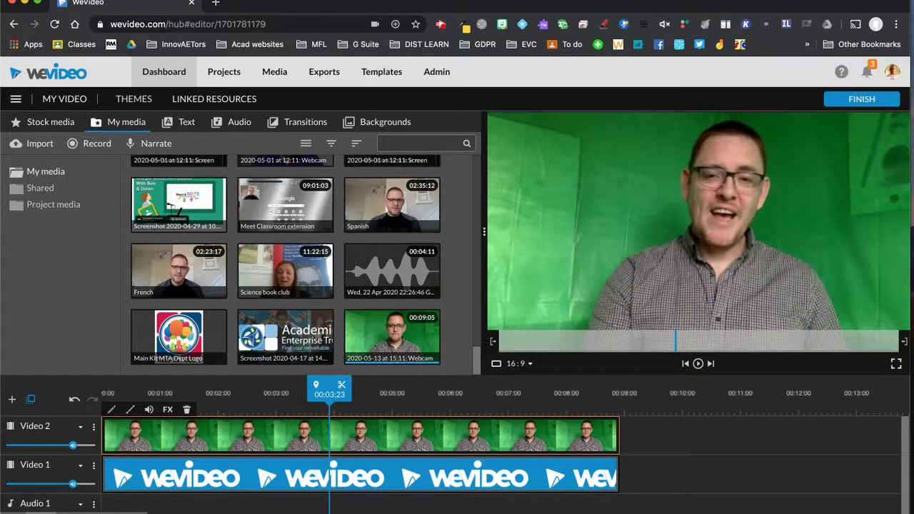
{"action": "double_click", "coordinate": [345, 436]}
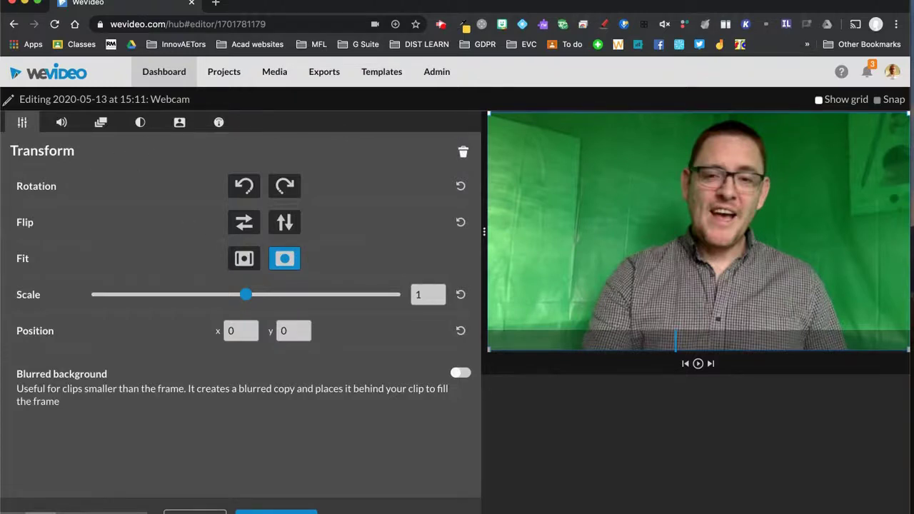
{"action": "left_click", "coordinate": [179, 123]}
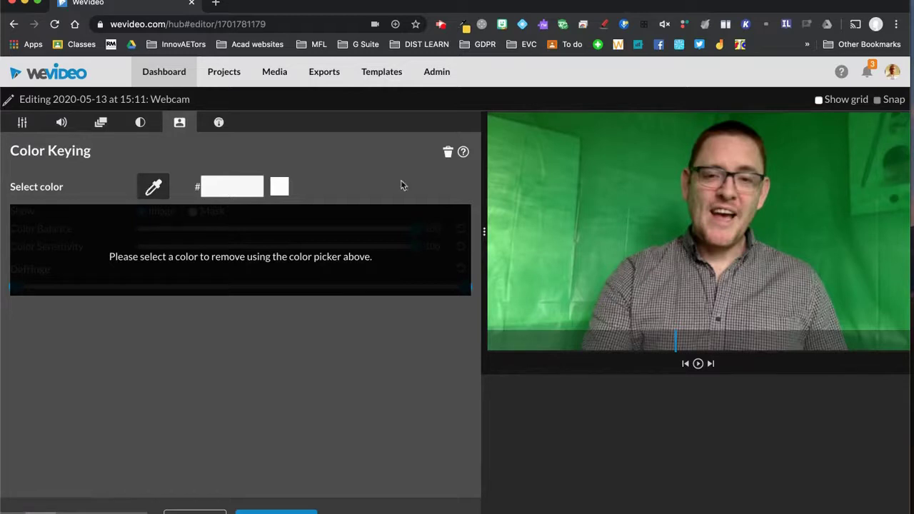
{"action": "left_click", "coordinate": [655, 173]}
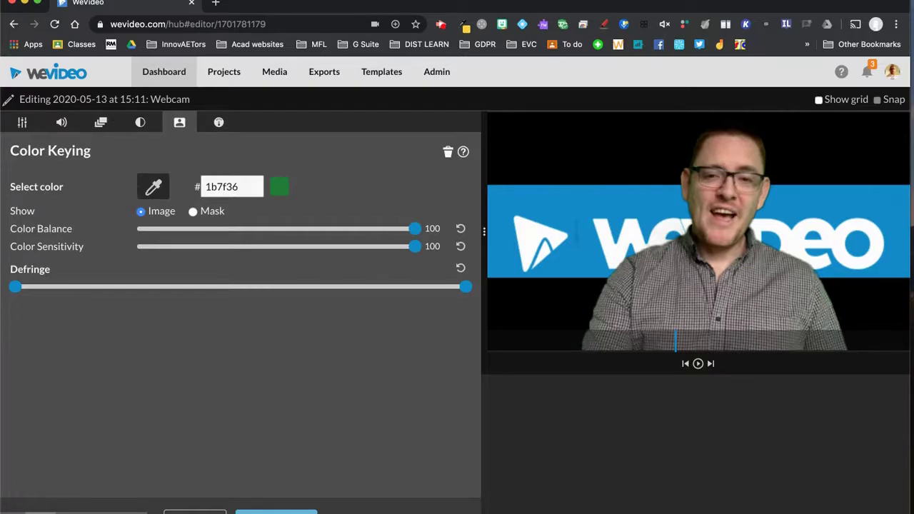
Scale the webcam clip to 0.68, reposition it to about x 589, y 391, and save the clip edit
{"action": "left_click", "coordinate": [22, 124]}
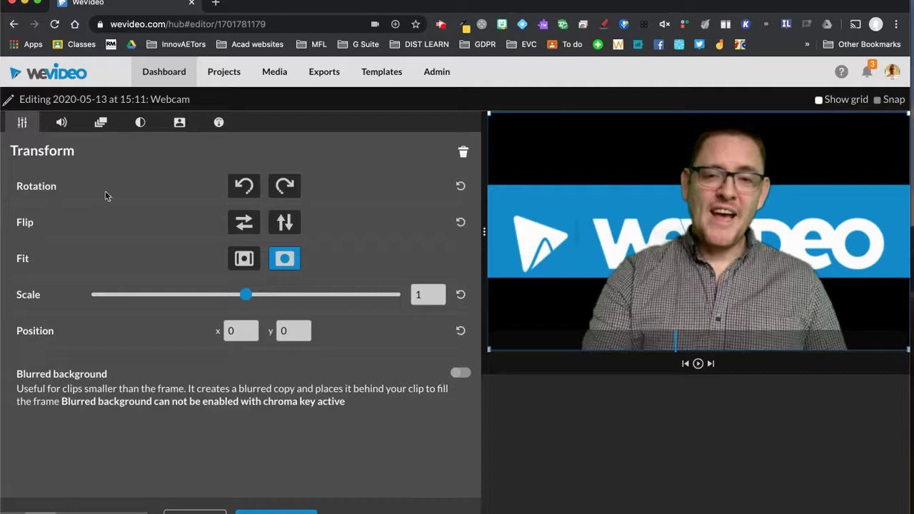
{"action": "left_click_drag", "start_coordinate": [246, 295], "coordinate": [196, 294]}
{"action": "left_click_drag", "start_coordinate": [704, 288], "coordinate": [773, 329]}
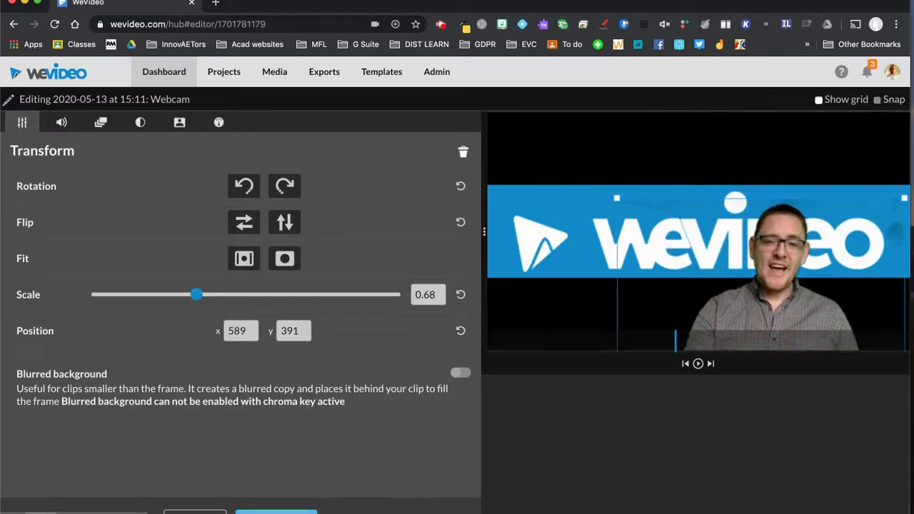
{"action": "left_click", "coordinate": [276, 512]}
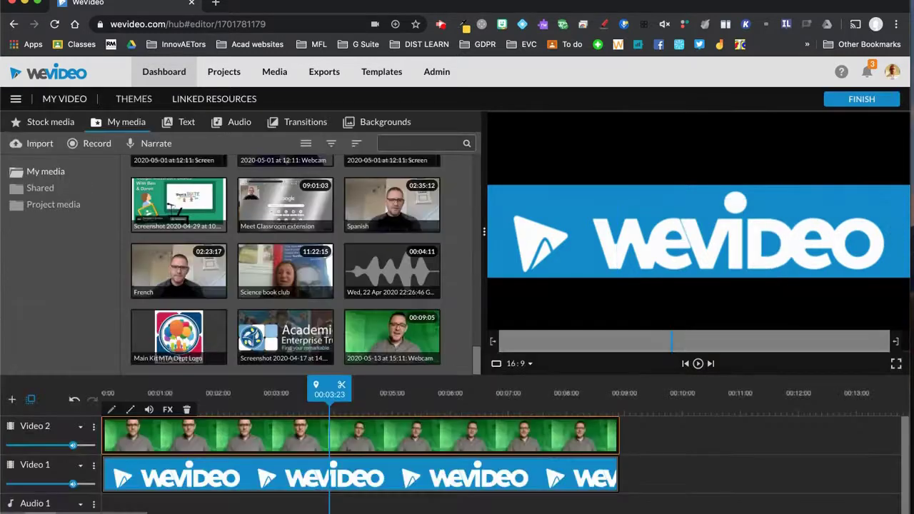
Play the composited video from the beginning to review the green screen effect
{"action": "left_click_drag", "start_coordinate": [323, 388], "coordinate": [102, 389]}
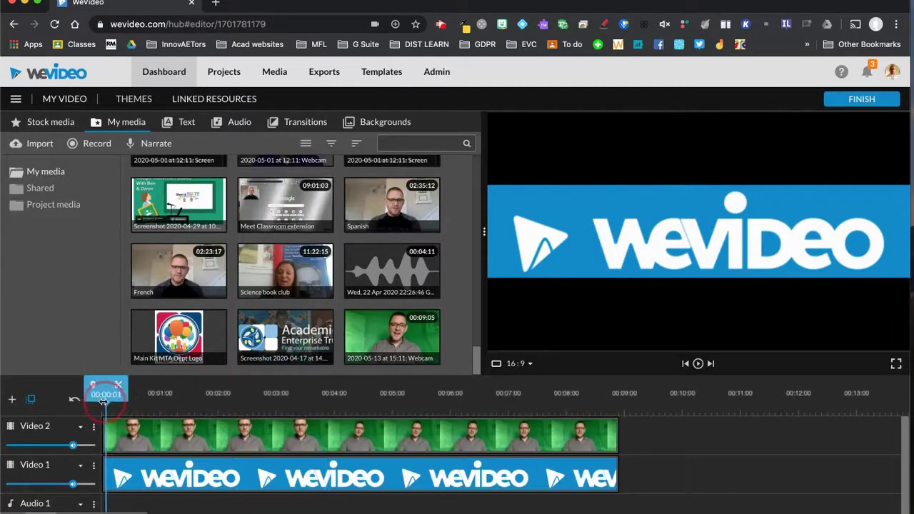
{"action": "left_click", "coordinate": [697, 364]}
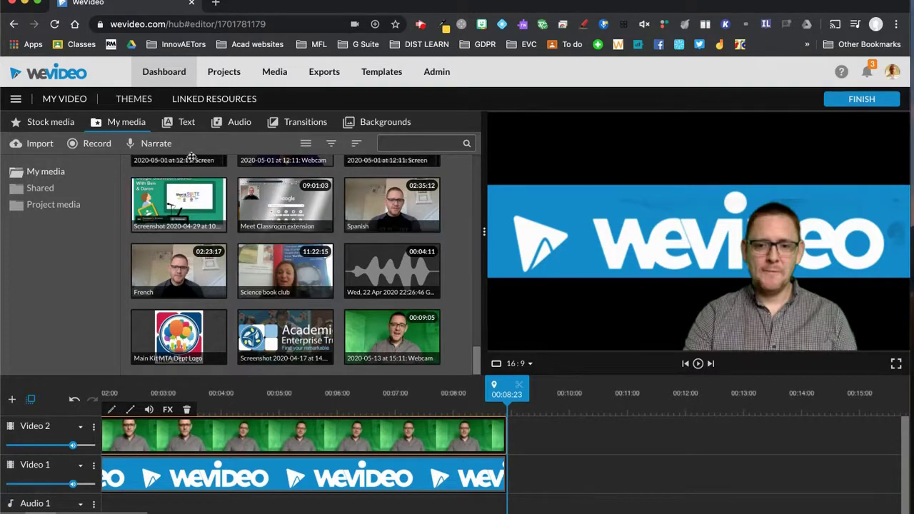
Start a combined screen and webcam recording with the FaceTime HD Camera, sharing Screen 1
{"action": "left_click", "coordinate": [90, 144]}
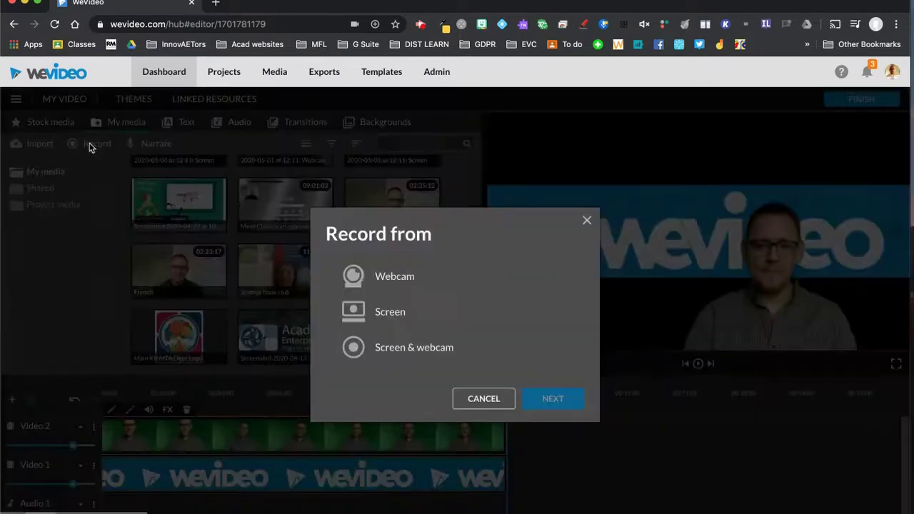
{"action": "left_click", "coordinate": [408, 349]}
{"action": "left_click", "coordinate": [556, 402]}
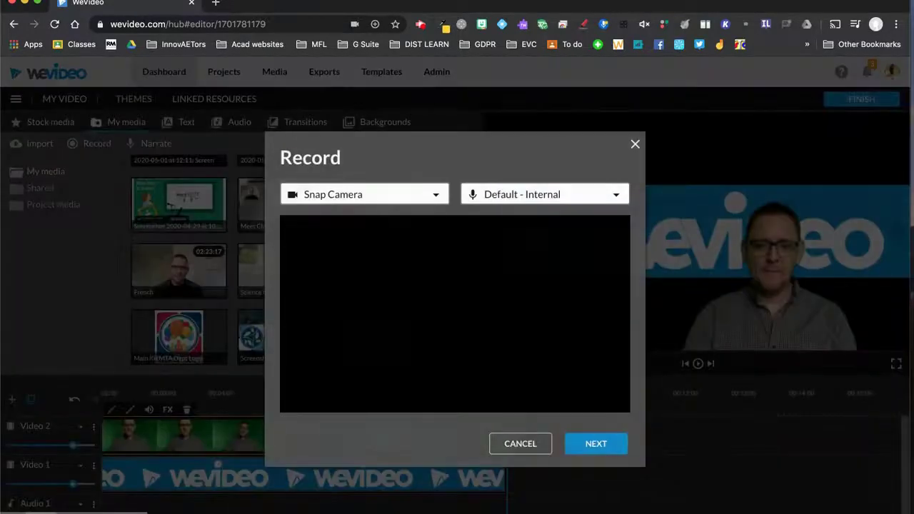
{"action": "left_click", "coordinate": [386, 197]}
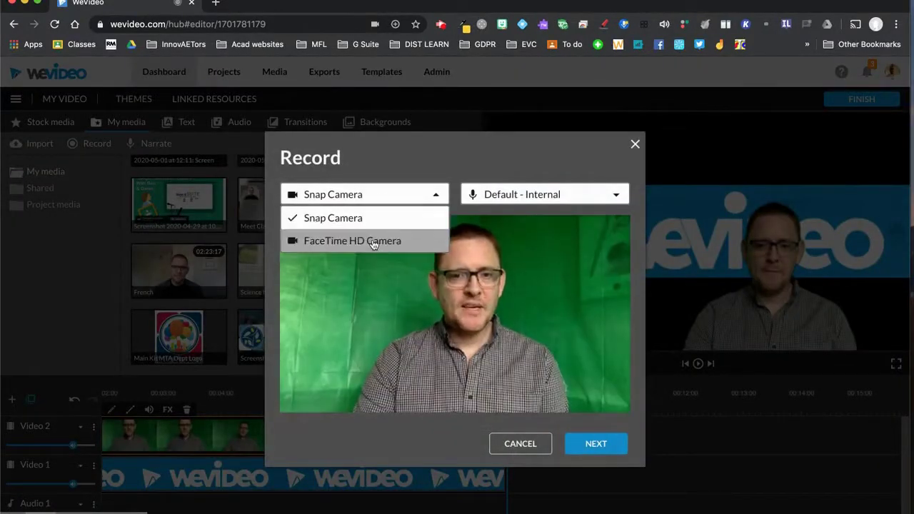
{"action": "left_click", "coordinate": [373, 241]}
{"action": "left_click", "coordinate": [599, 446]}
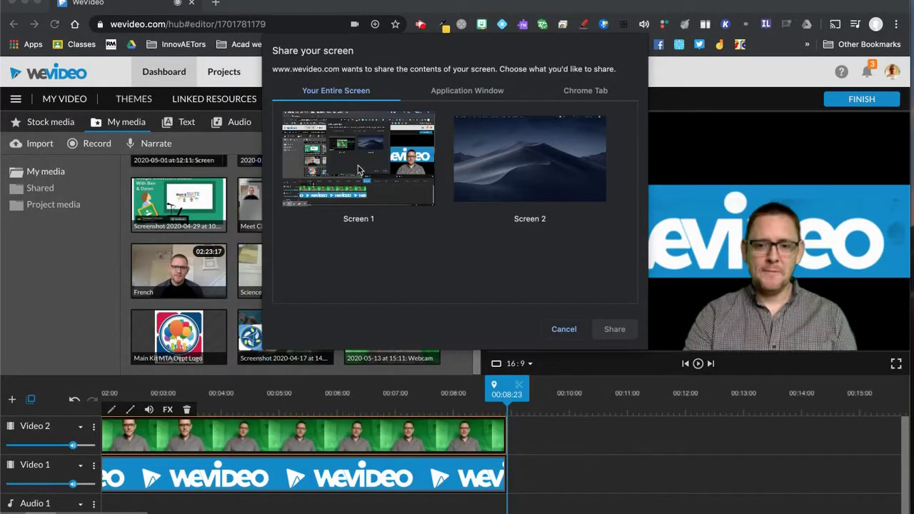
{"action": "left_click", "coordinate": [359, 170]}
{"action": "left_click", "coordinate": [614, 329]}
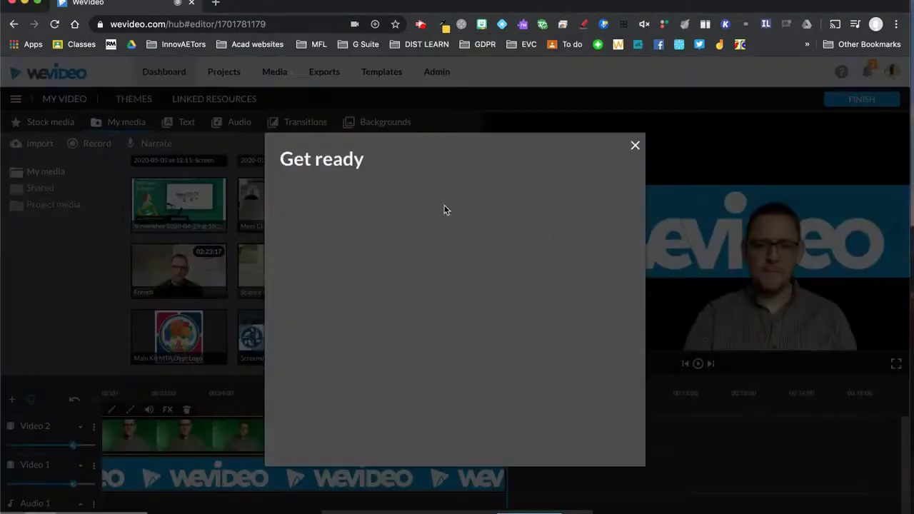
Create a blank Google Docs document in a new browser tab by going to docs.new
{"action": "left_click", "coordinate": [217, 5]}
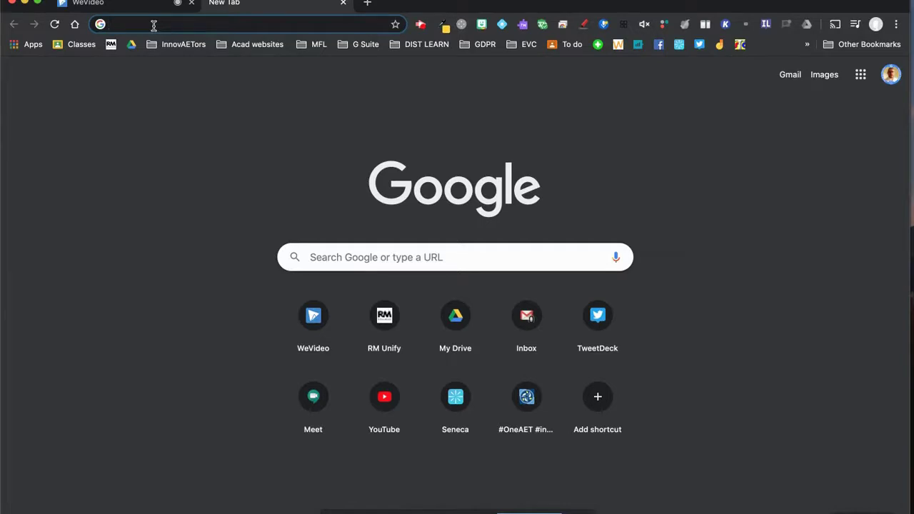
{"action": "type", "text": "docs."}
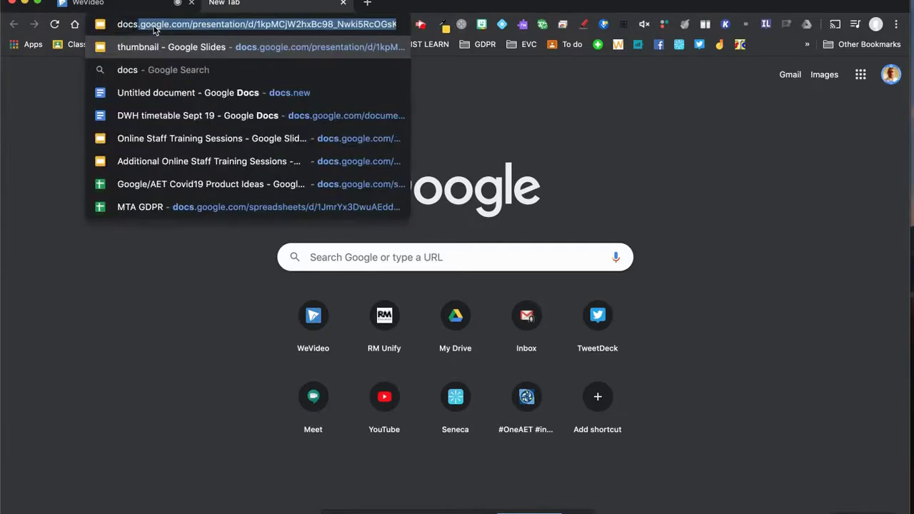
{"action": "type", "text": "new"}
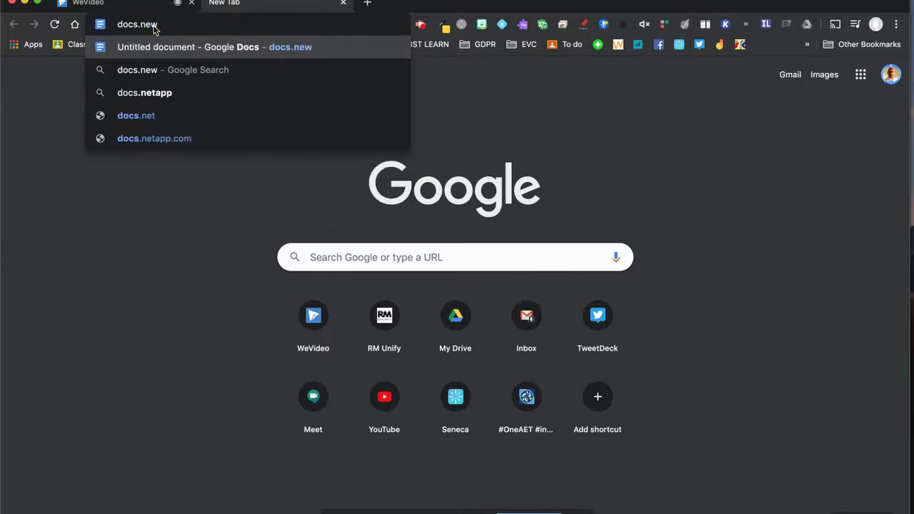
{"action": "key", "text": "Return"}
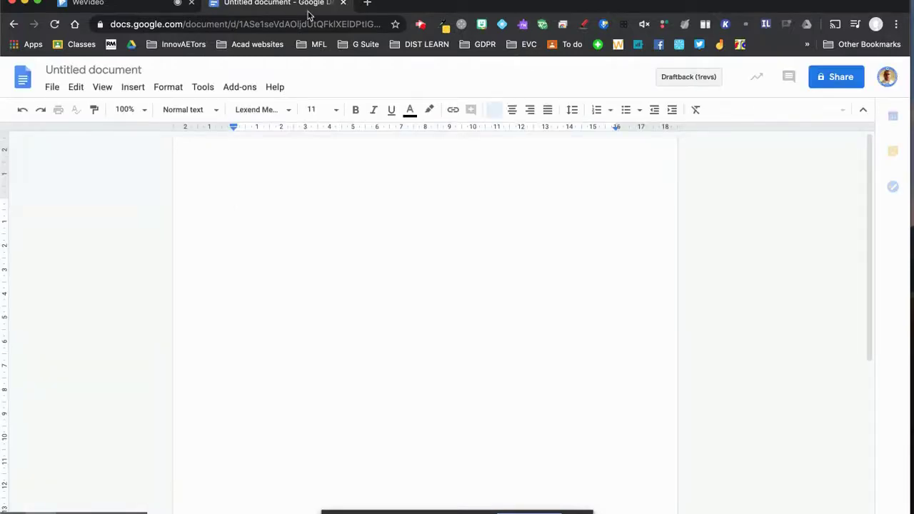
Create a blank Google Slides presentation with slides.new and a blank Google Form with forms.new, each in its own new browser tab
{"action": "left_click", "coordinate": [367, 3]}
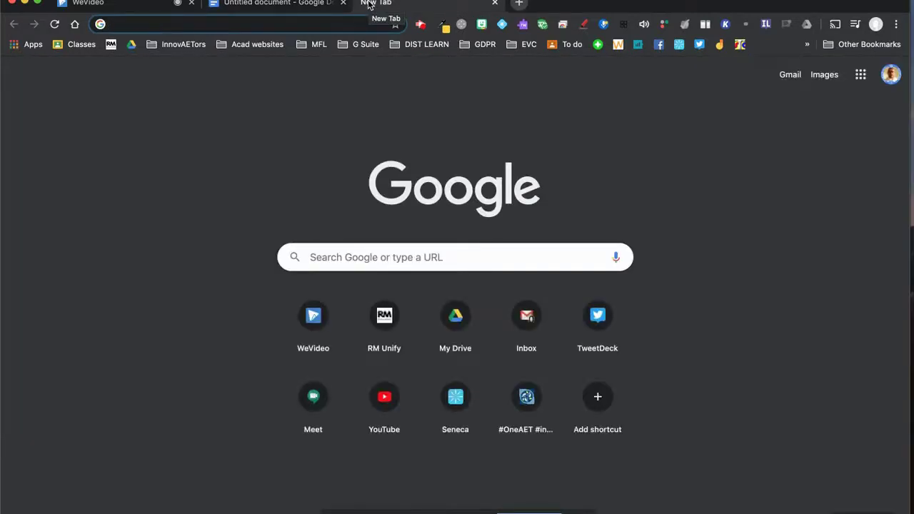
{"action": "type", "text": "slides"}
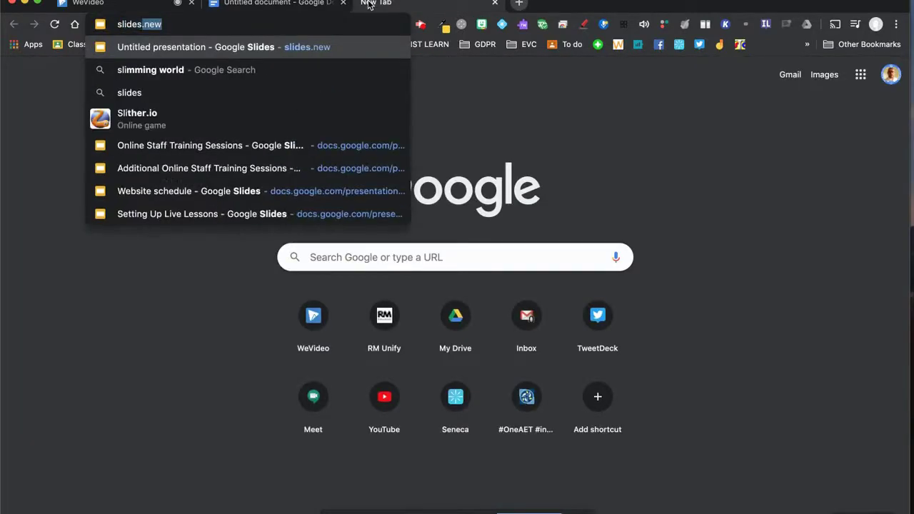
{"action": "key", "text": "Return"}
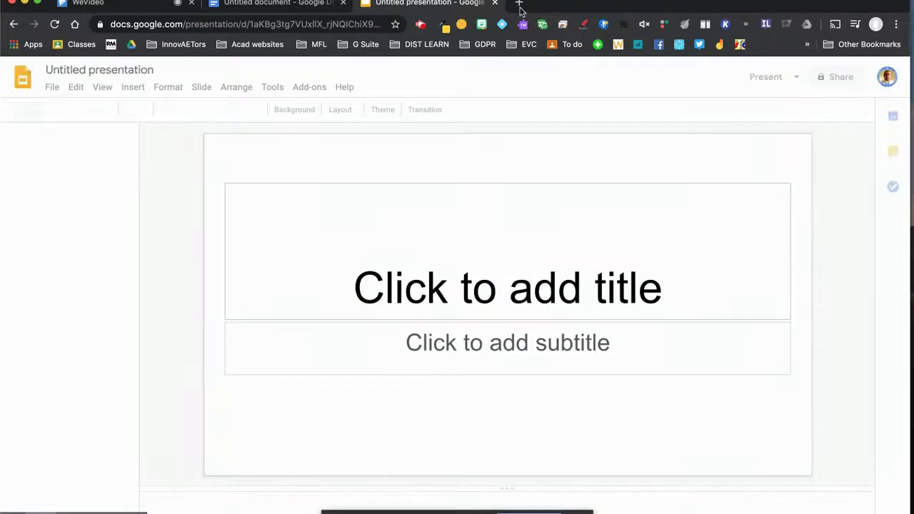
{"action": "left_click", "coordinate": [519, 5]}
{"action": "type", "text": "forms"}
{"action": "key", "text": "Return"}
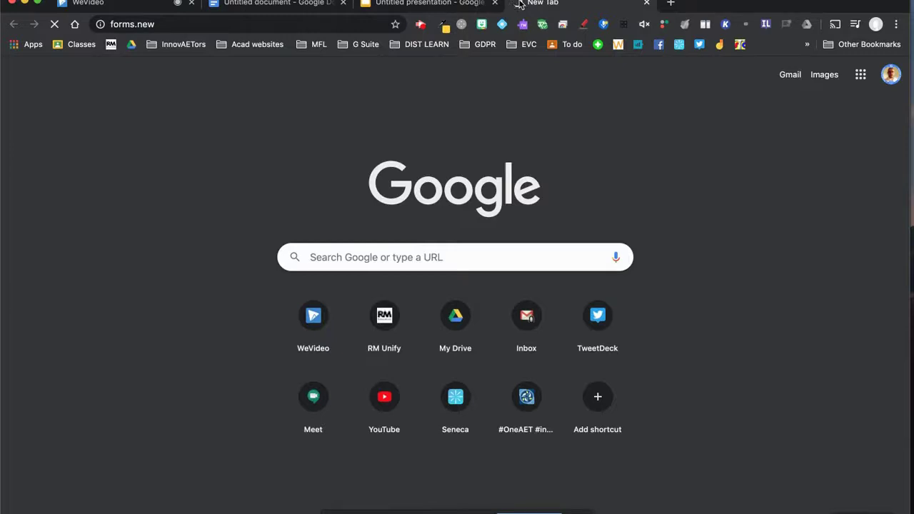
Create a blank Google Keep note in a new browser tab by going to keep.new
{"action": "left_click", "coordinate": [671, 3]}
{"action": "type", "text": "keep.com"}
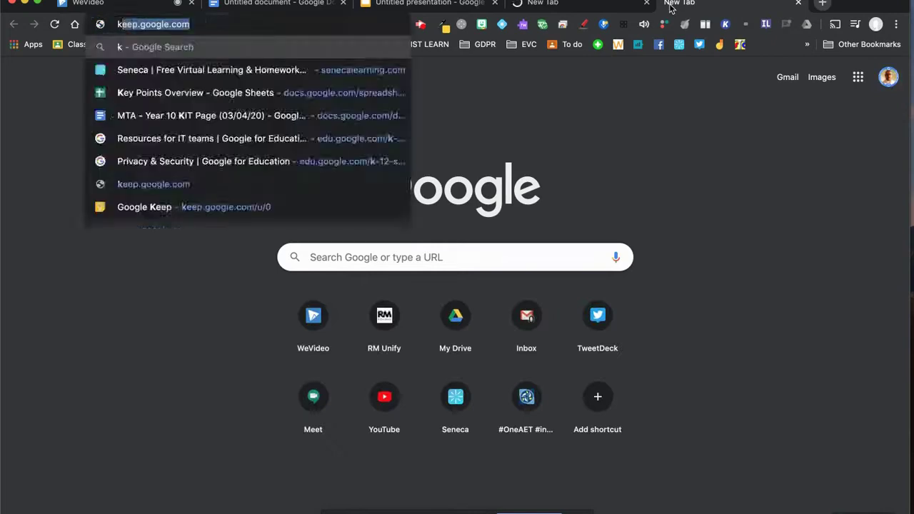
{"action": "key", "text": "BackSpace"}
{"action": "key", "text": "BackSpace"}
{"action": "key", "text": "BackSpace"}
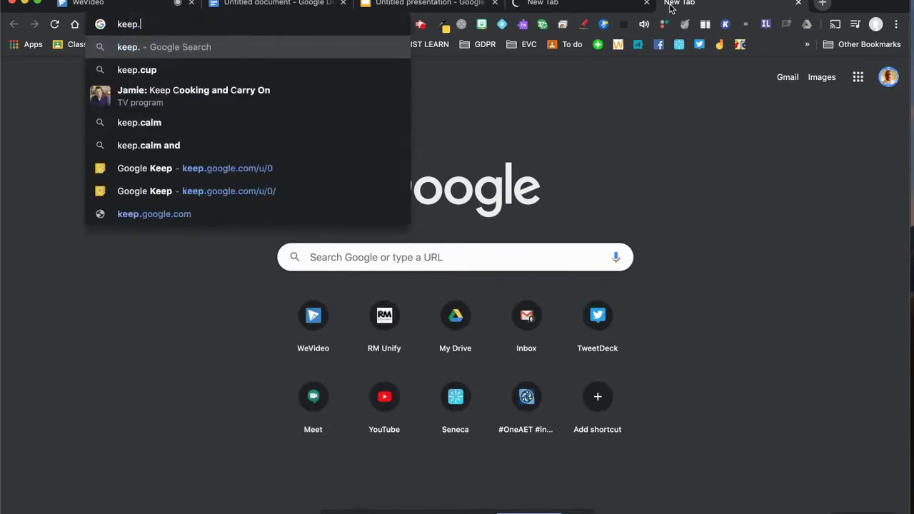
{"action": "type", "text": "new"}
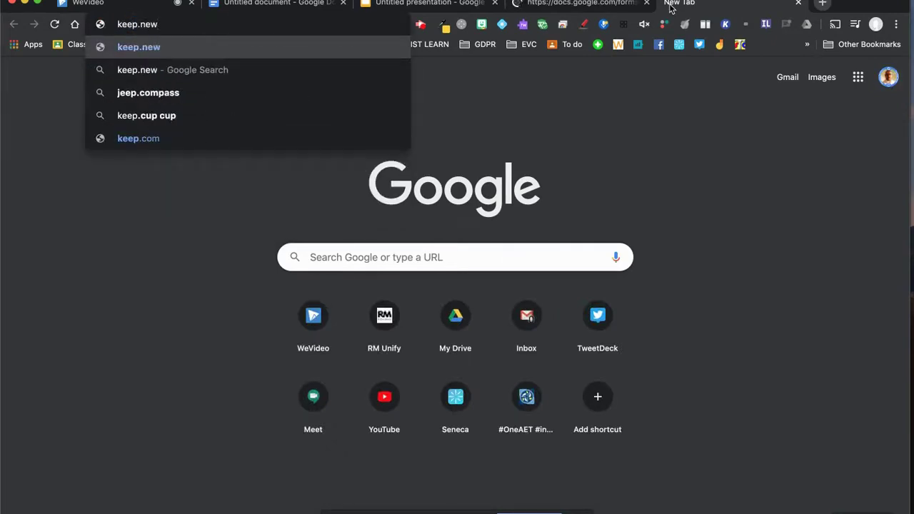
{"action": "key", "text": "Return"}
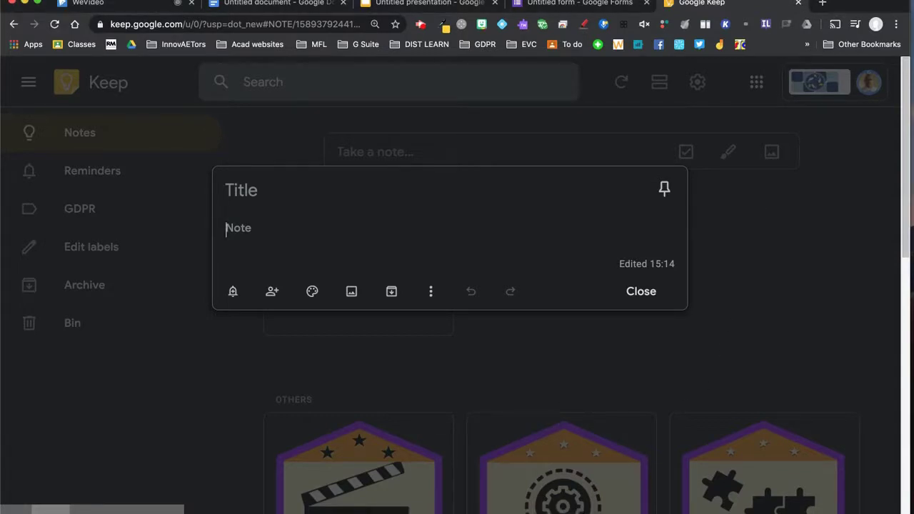
Return to WeVideo, end the recording and save the captured webcam and screen clips
{"action": "left_click", "coordinate": [104, 7]}
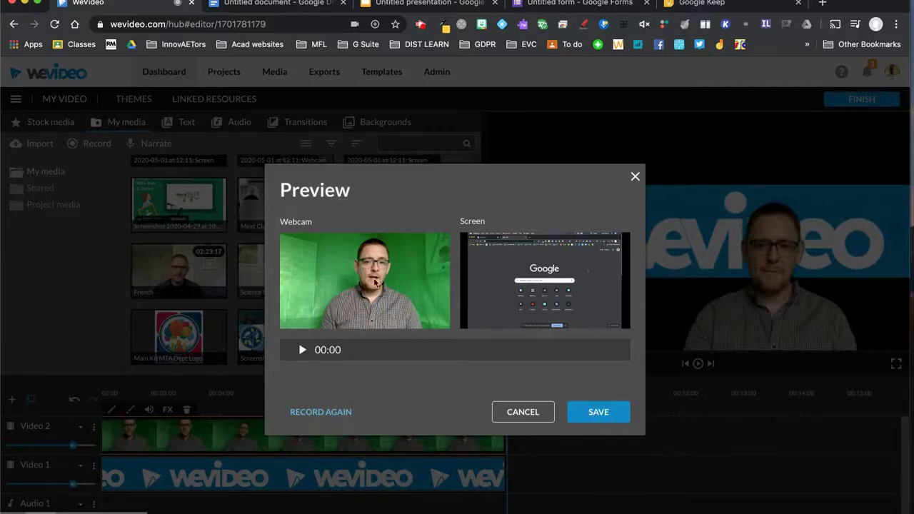
{"action": "left_click", "coordinate": [600, 416]}
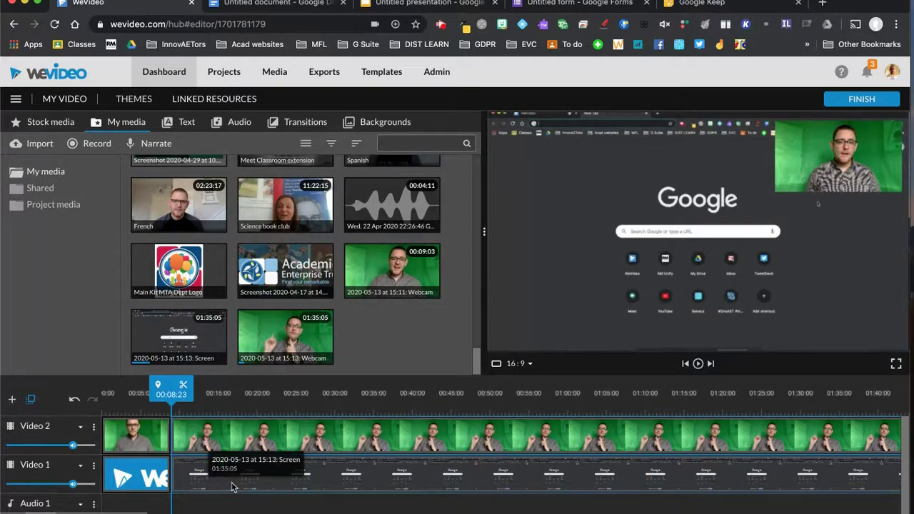
Apply color keying to the new webcam clip on Video 2, picking the green backdrop color 249142 for removal
{"action": "left_click", "coordinate": [240, 437]}
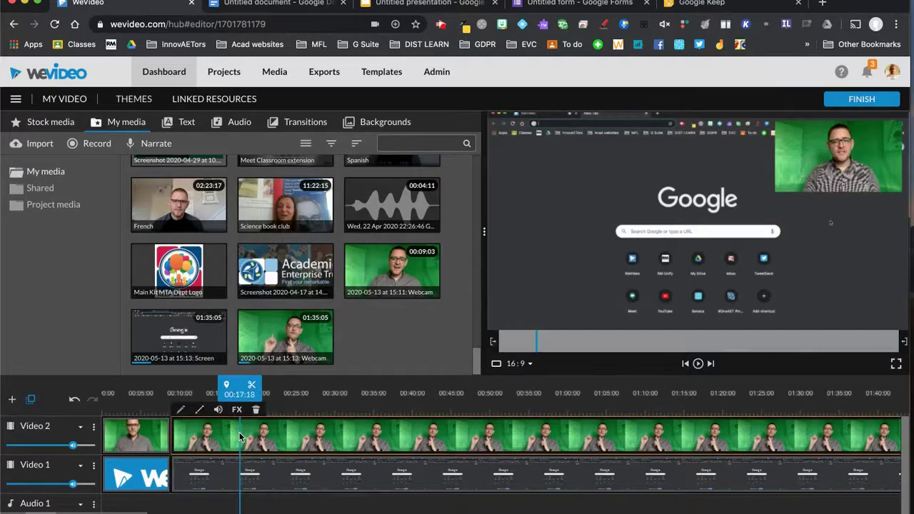
{"action": "double_click", "coordinate": [241, 437]}
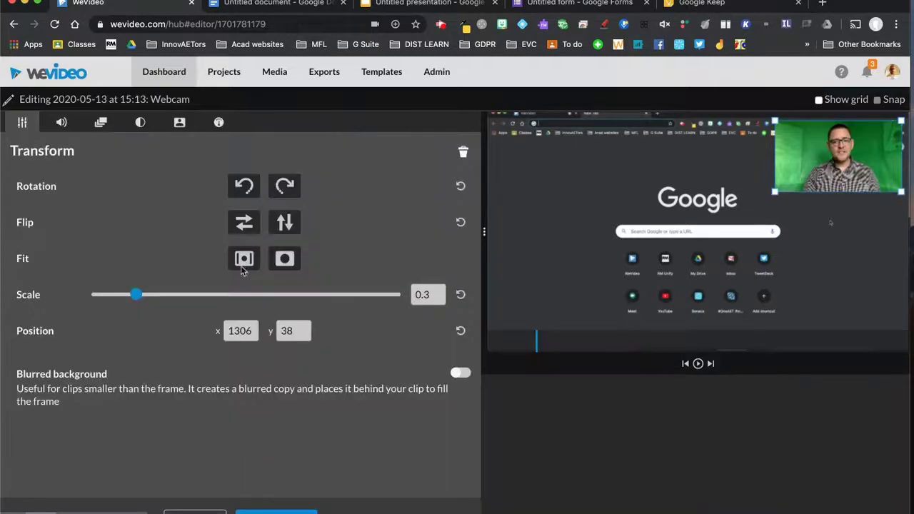
{"action": "left_click", "coordinate": [179, 122]}
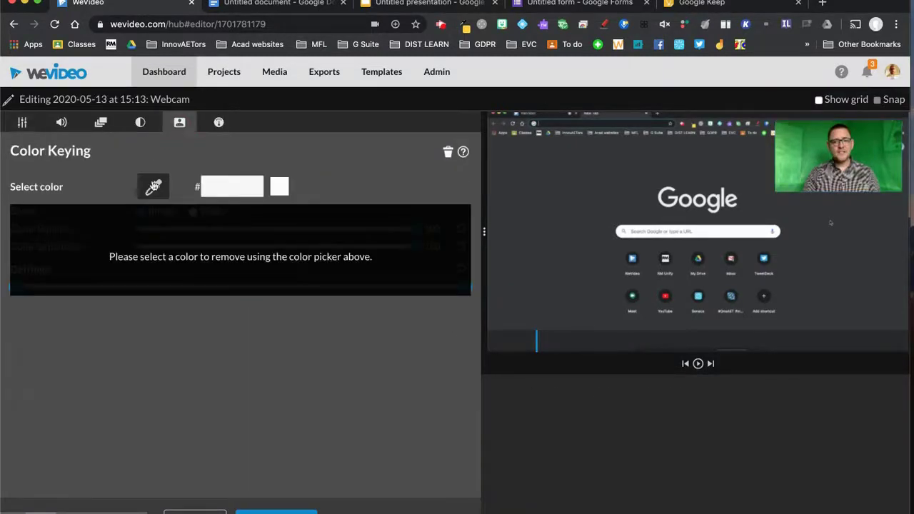
{"action": "left_click", "coordinate": [153, 188]}
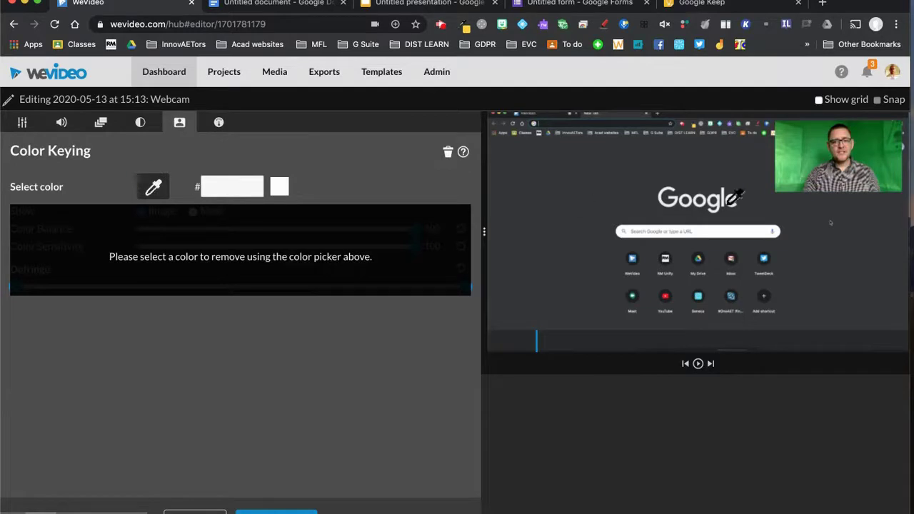
{"action": "left_click", "coordinate": [806, 153]}
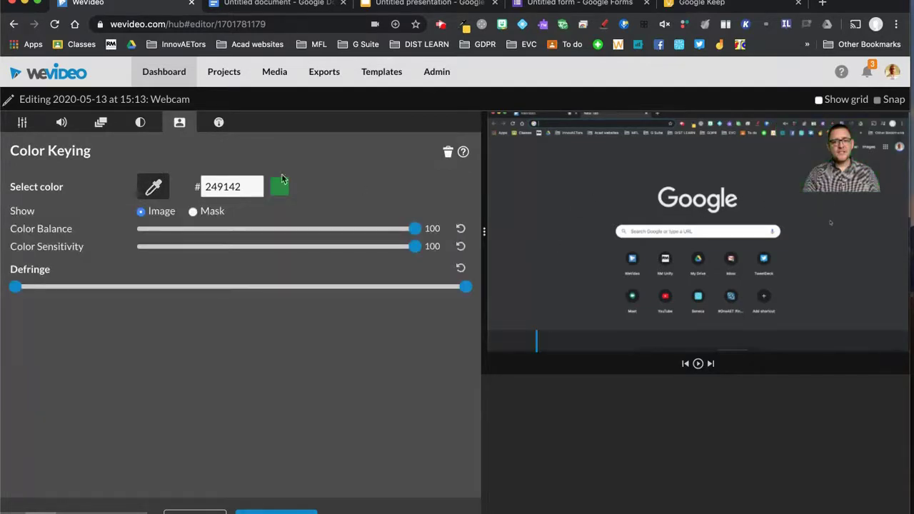
Move the keyed webcam overlay to the lower-right corner of the frame, about x 1427, y 767, and save the clip edit
{"action": "left_click", "coordinate": [22, 122]}
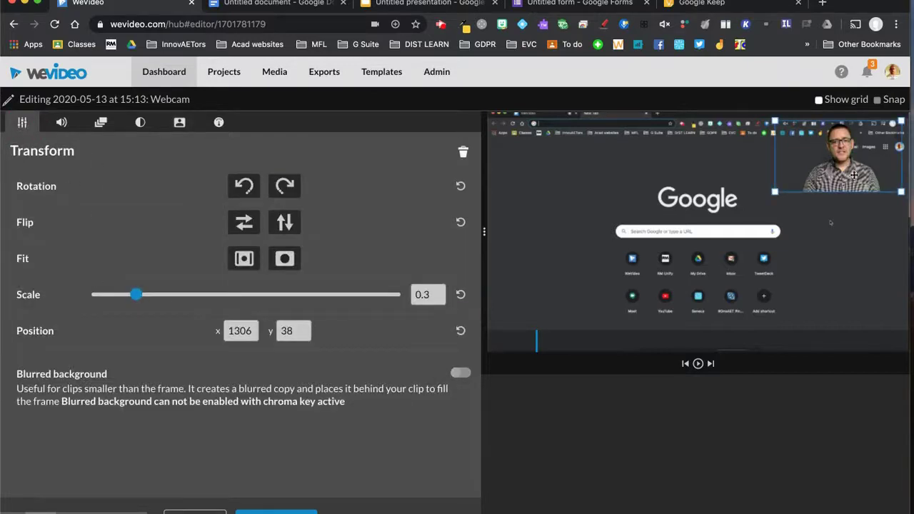
{"action": "left_click_drag", "start_coordinate": [860, 162], "coordinate": [885, 323]}
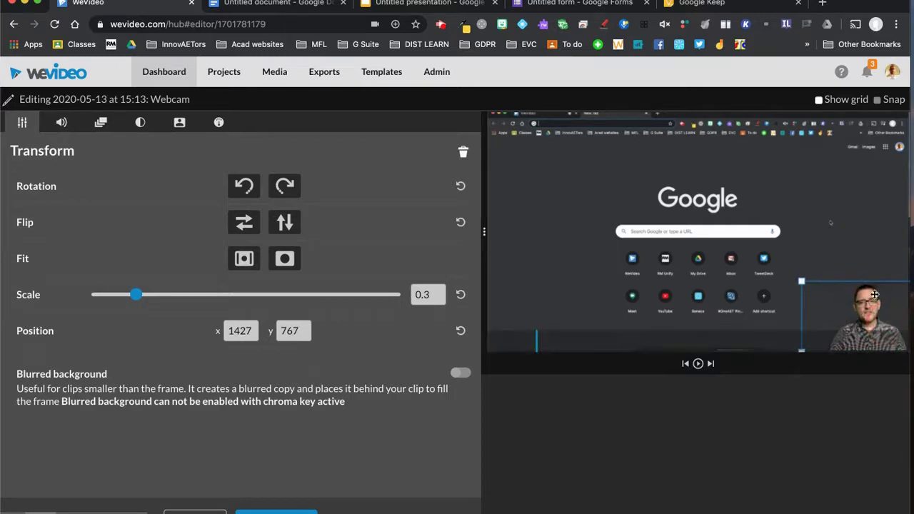
{"action": "left_click", "coordinate": [293, 510]}
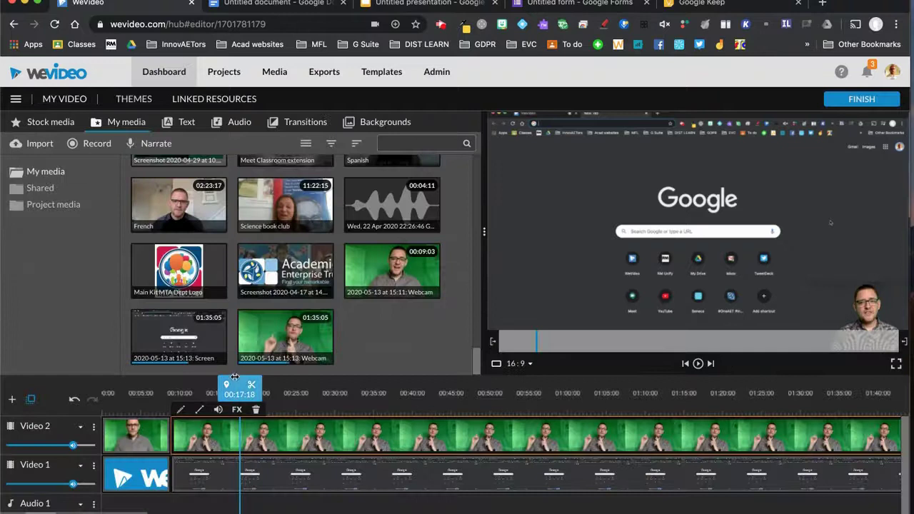
Play the new section from the start of the screen recording clip to review the small presenter overlay, and pause it
{"action": "left_click_drag", "start_coordinate": [245, 396], "coordinate": [172, 394]}
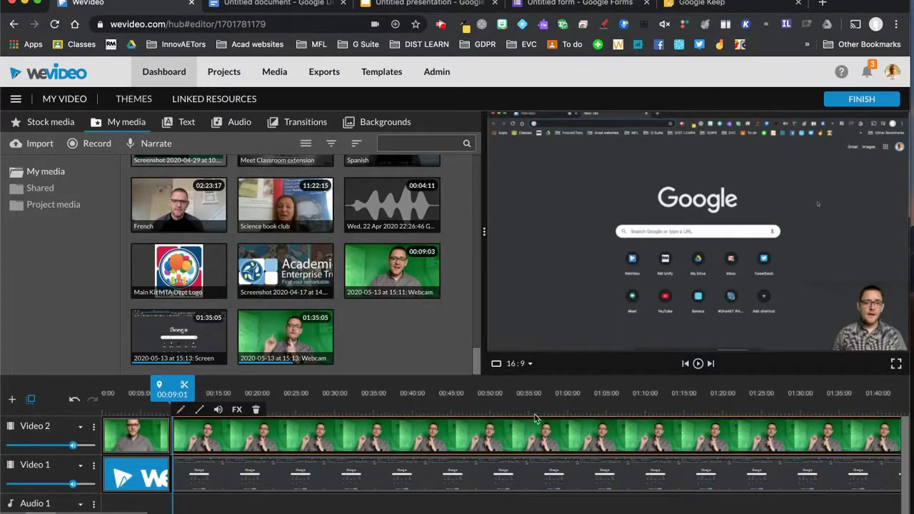
{"action": "left_click", "coordinate": [698, 365]}
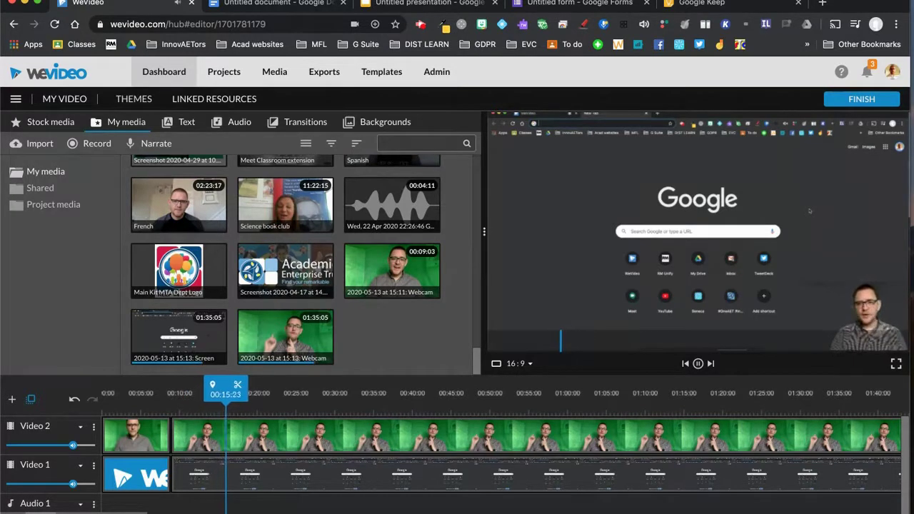
{"action": "left_click", "coordinate": [699, 365]}
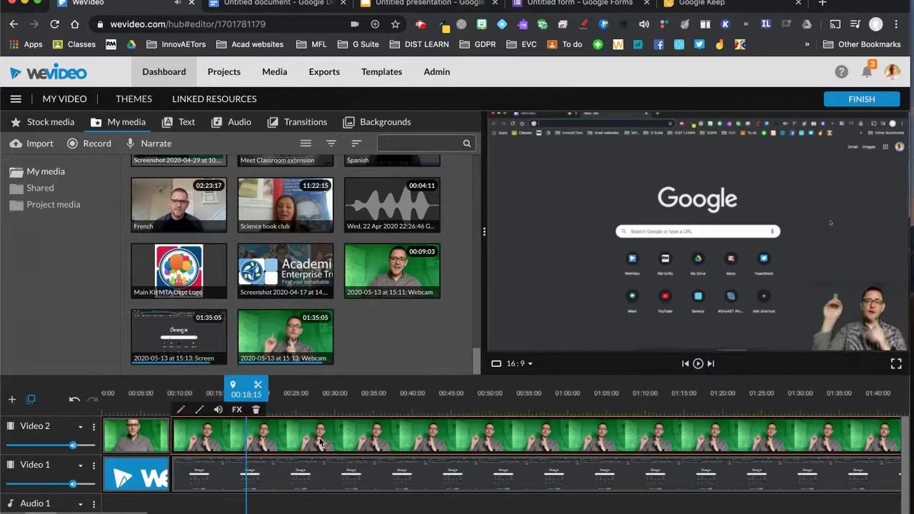
Enlarge the new webcam clip to scale 0.79, reposition it to about x 587, y 254, and save the clip edit
{"action": "double_click", "coordinate": [319, 437]}
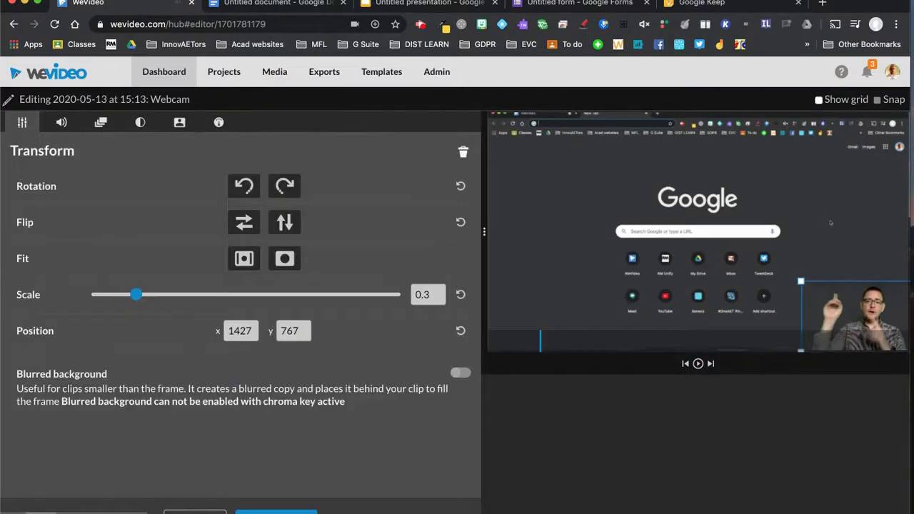
{"action": "left_click_drag", "start_coordinate": [131, 300], "coordinate": [214, 296]}
{"action": "left_click_drag", "start_coordinate": [844, 303], "coordinate": [764, 252]}
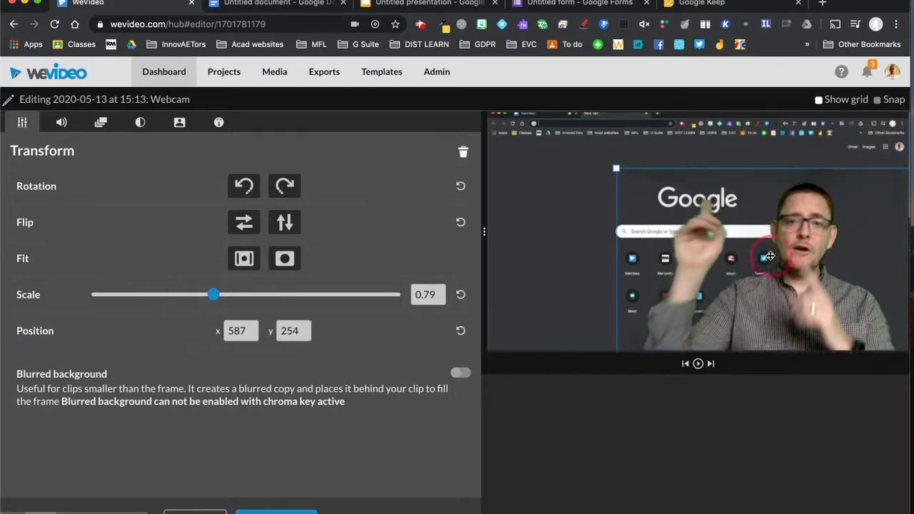
{"action": "left_click", "coordinate": [277, 511]}
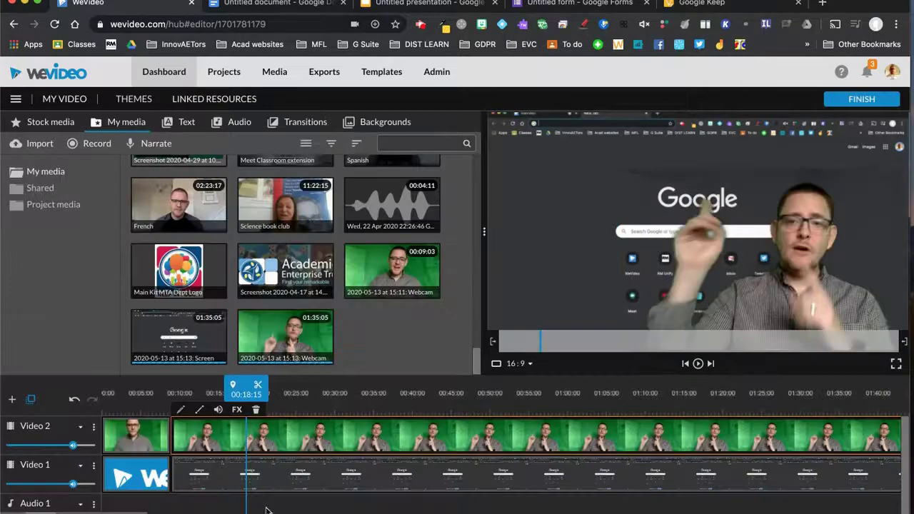
Play the video from the current playhead position to review the enlarged presenter over the screen recording
{"action": "left_click", "coordinate": [699, 364]}
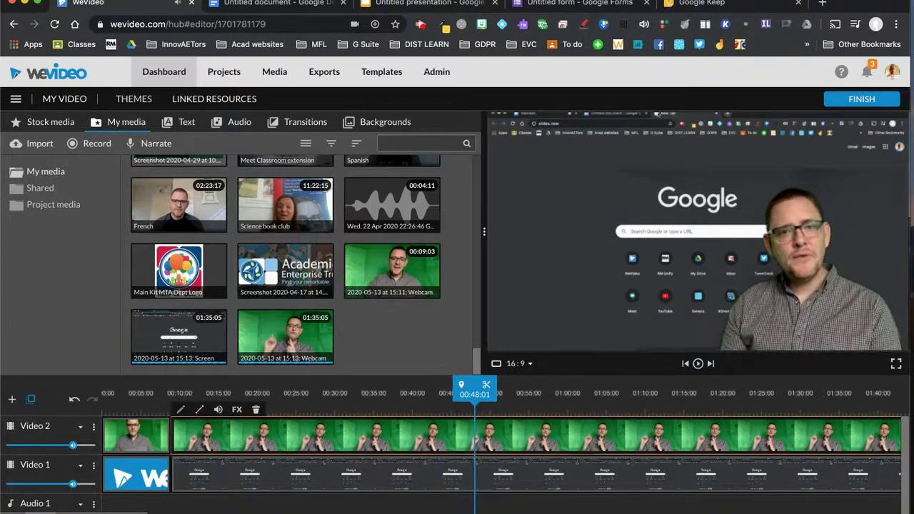
{"action": "left_click_drag", "start_coordinate": [499, 471], "coordinate": [499, 441]}
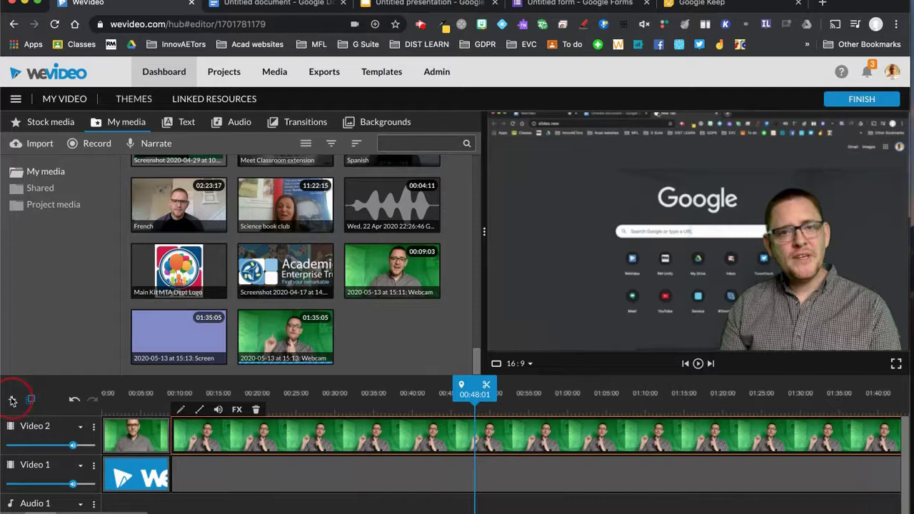
Add a video track named Video 3 and place the Whisper motion title on it at about the 45-second mark
{"action": "left_click", "coordinate": [12, 401]}
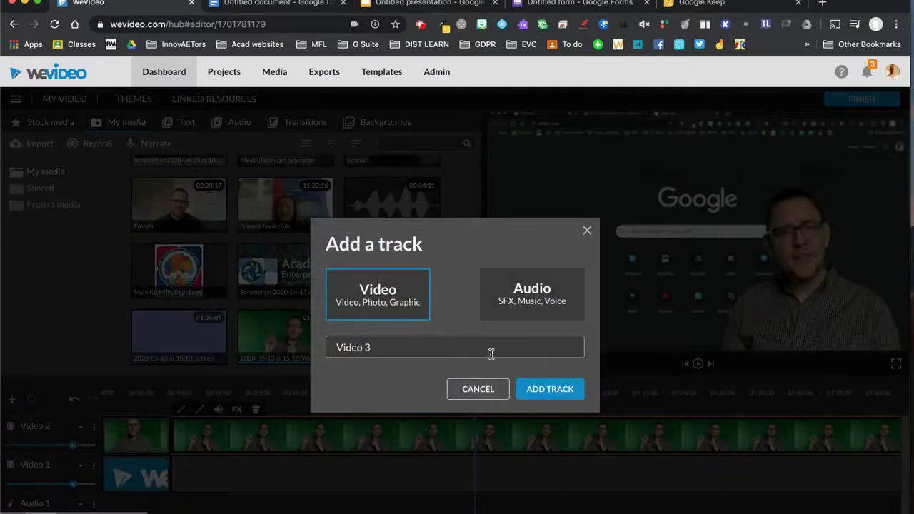
{"action": "left_click", "coordinate": [551, 389]}
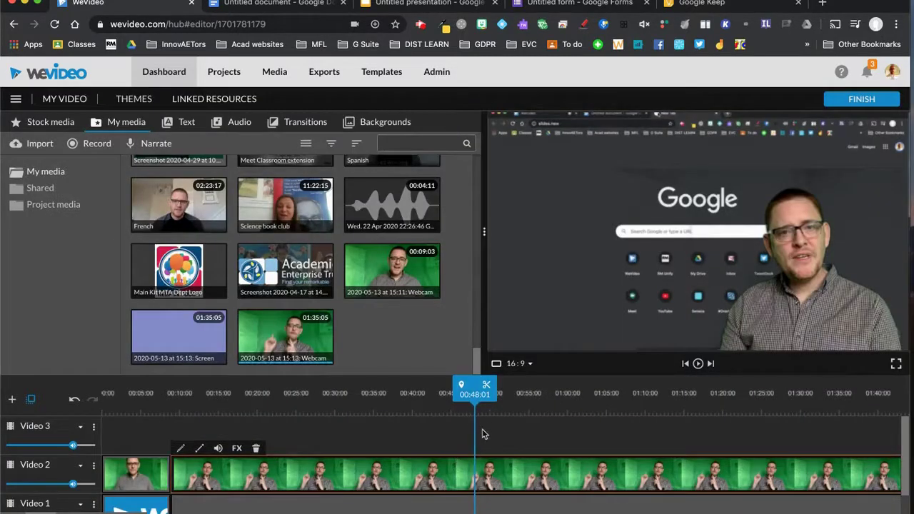
{"action": "left_click", "coordinate": [184, 123]}
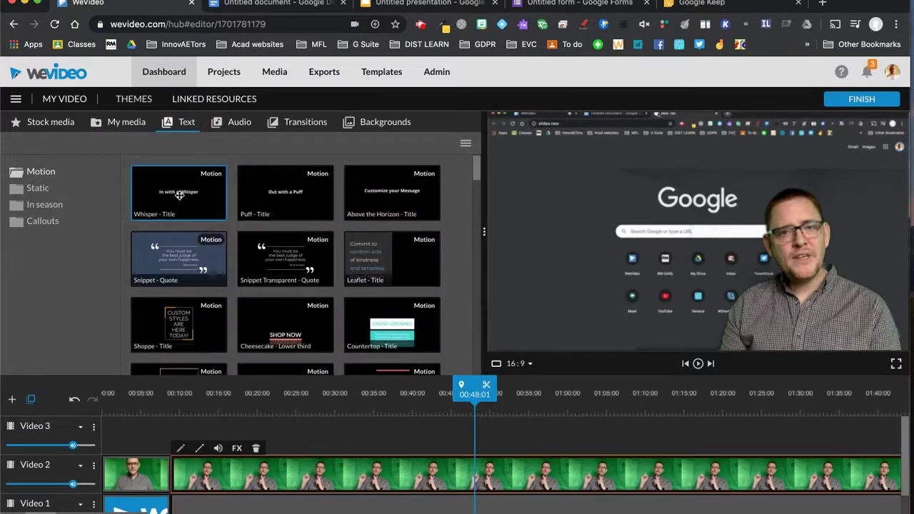
{"action": "left_click", "coordinate": [41, 175]}
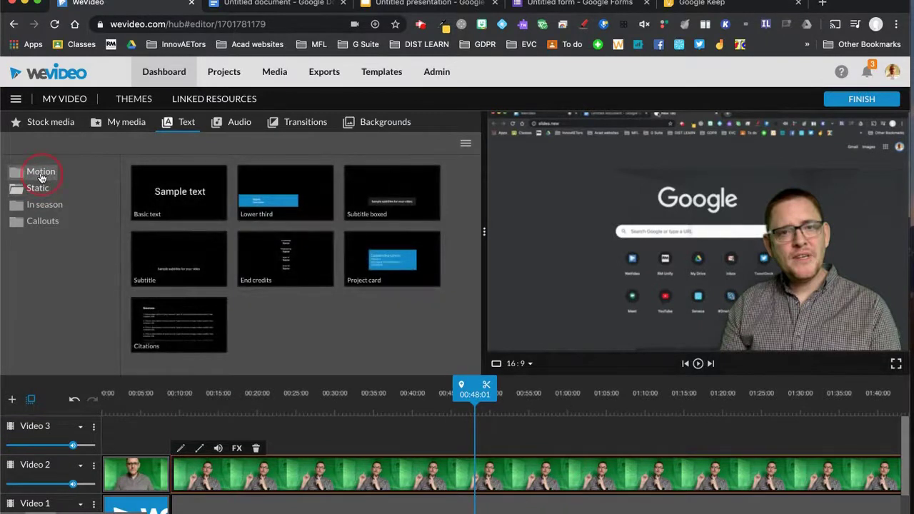
{"action": "left_click_drag", "start_coordinate": [164, 194], "coordinate": [480, 438]}
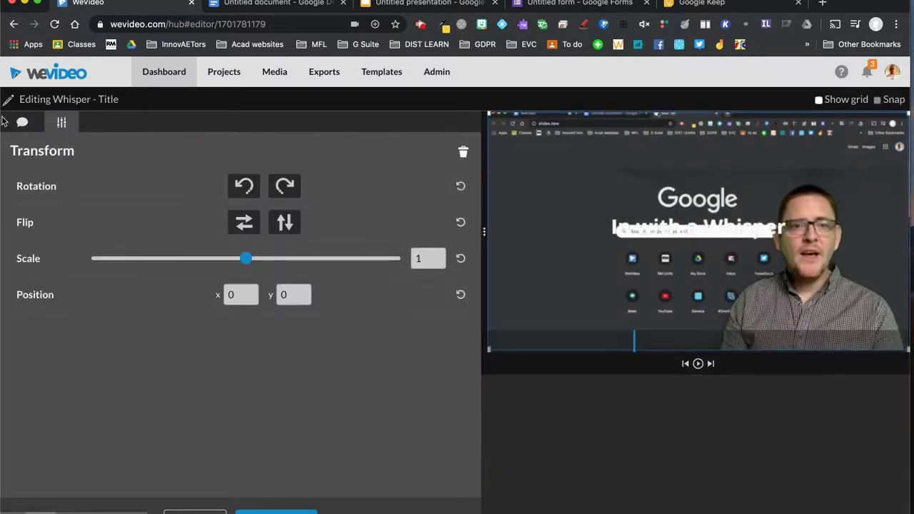
Change the title's text to "slides.new", colour it yellow, set a manual font size of 100, and save the edit
{"action": "left_click", "coordinate": [22, 125]}
{"action": "left_click", "coordinate": [135, 254]}
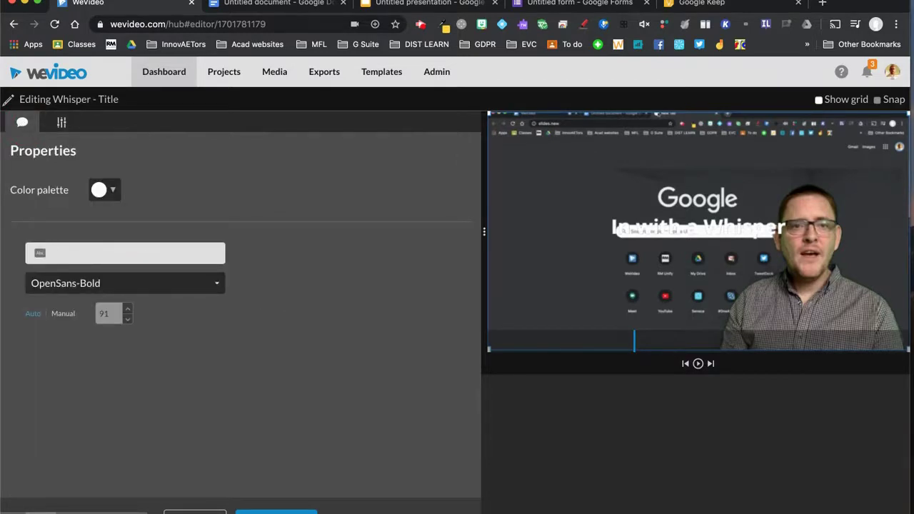
{"action": "type", "text": "slides.new"}
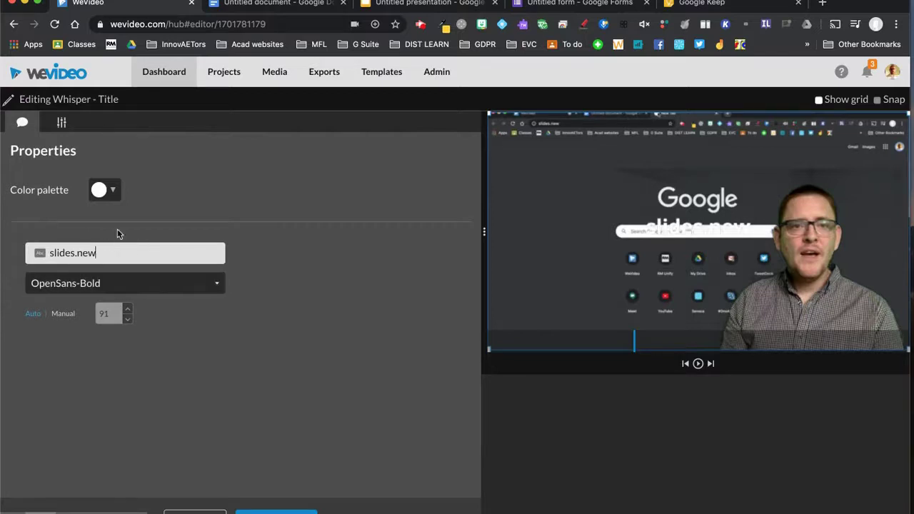
{"action": "left_click", "coordinate": [113, 191]}
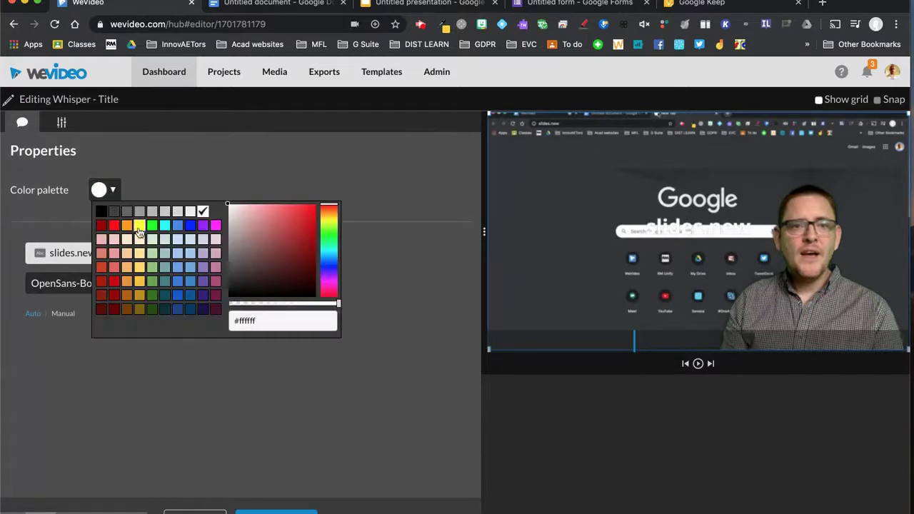
{"action": "left_click", "coordinate": [127, 223]}
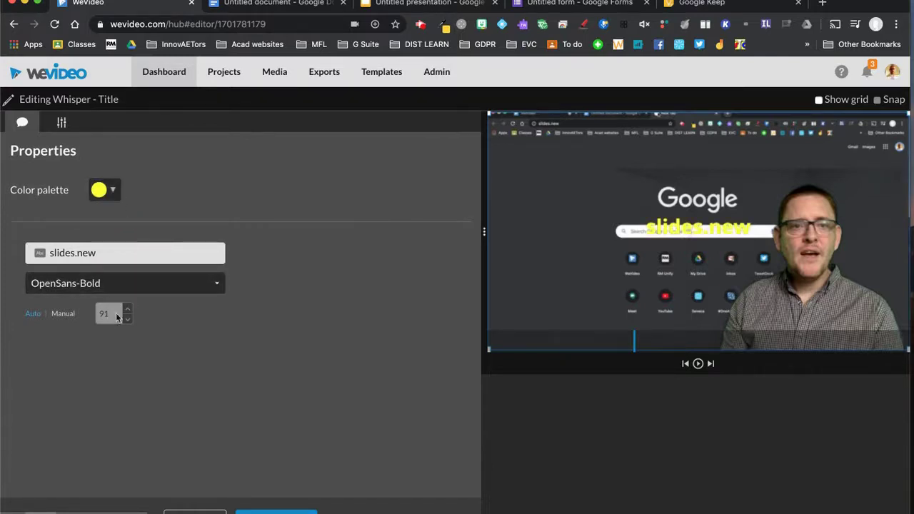
{"action": "left_click", "coordinate": [70, 314]}
{"action": "left_click", "coordinate": [127, 310]}
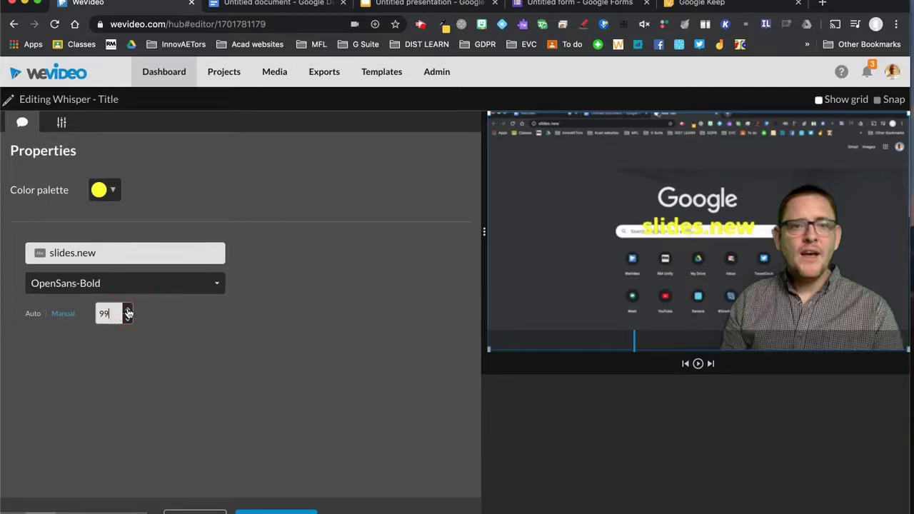
{"action": "left_click", "coordinate": [277, 511]}
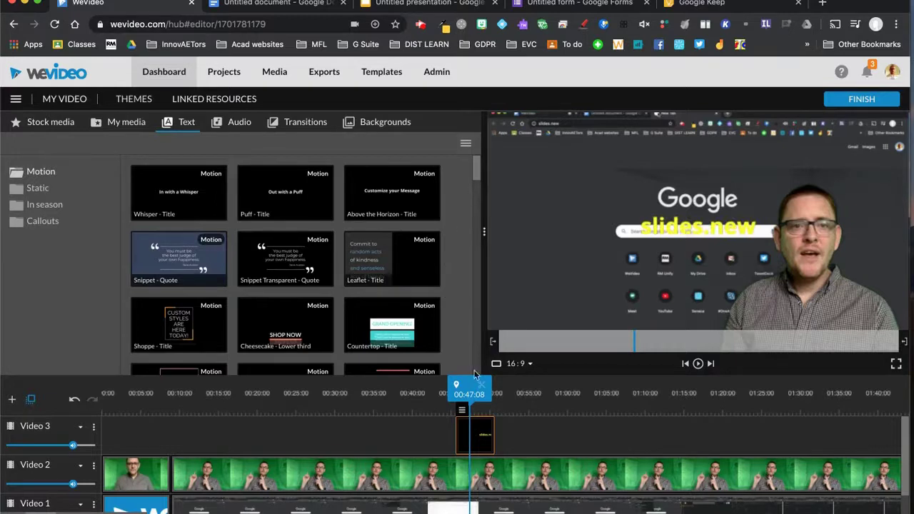
Reposition the slides.new title to the left of the Google logo at scale 0.97, about x -582, y -93
{"action": "double_click", "coordinate": [481, 438]}
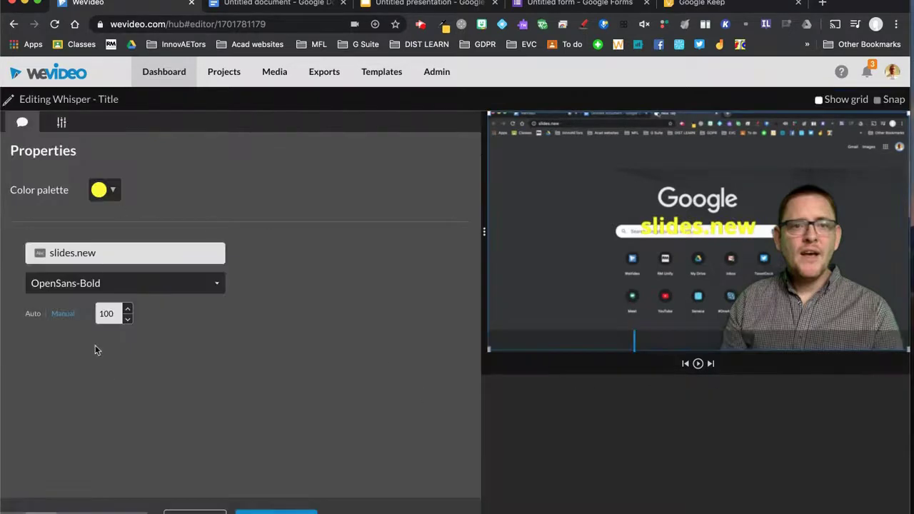
{"action": "left_click", "coordinate": [61, 122]}
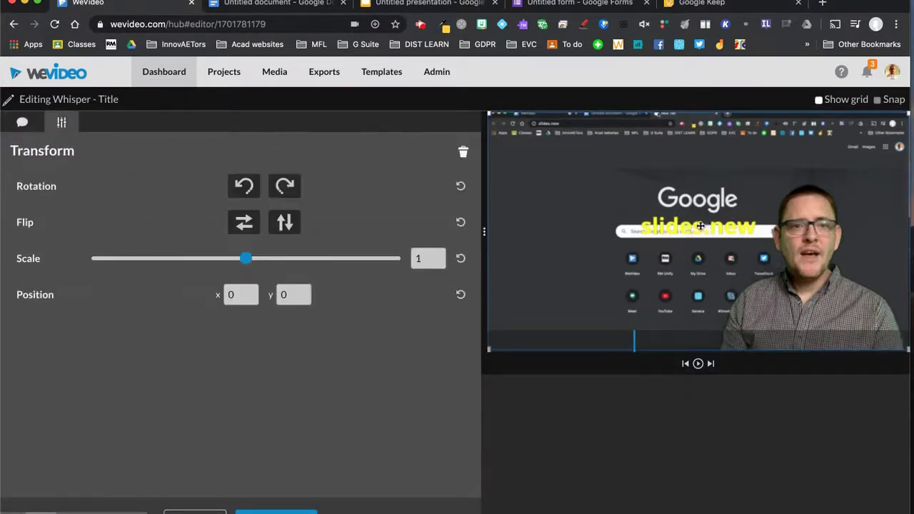
{"action": "left_click_drag", "start_coordinate": [700, 226], "coordinate": [564, 202]}
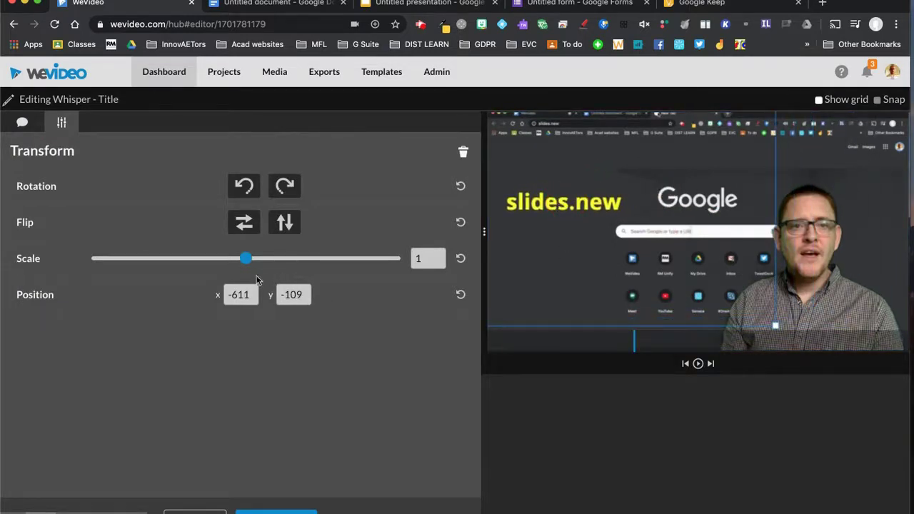
{"action": "mouse_move", "coordinate": [246, 258]}
{"action": "left_mouse_down"}
{"action": "mouse_move", "coordinate": [259, 260]}
{"action": "mouse_move", "coordinate": [243, 262]}
{"action": "left_mouse_up"}
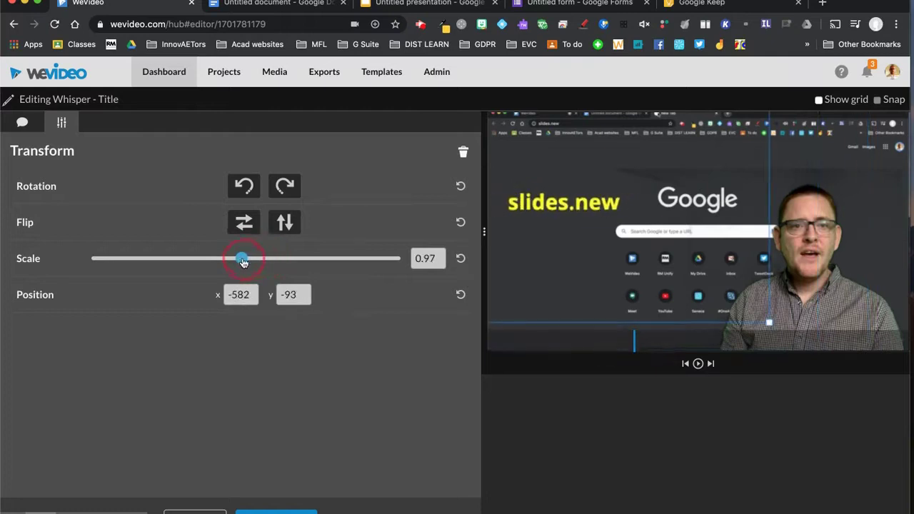
Try rotating the title a quarter turn and flipping it horizontally, and restore its orientation
{"action": "left_click", "coordinate": [244, 186]}
{"action": "left_click", "coordinate": [285, 185]}
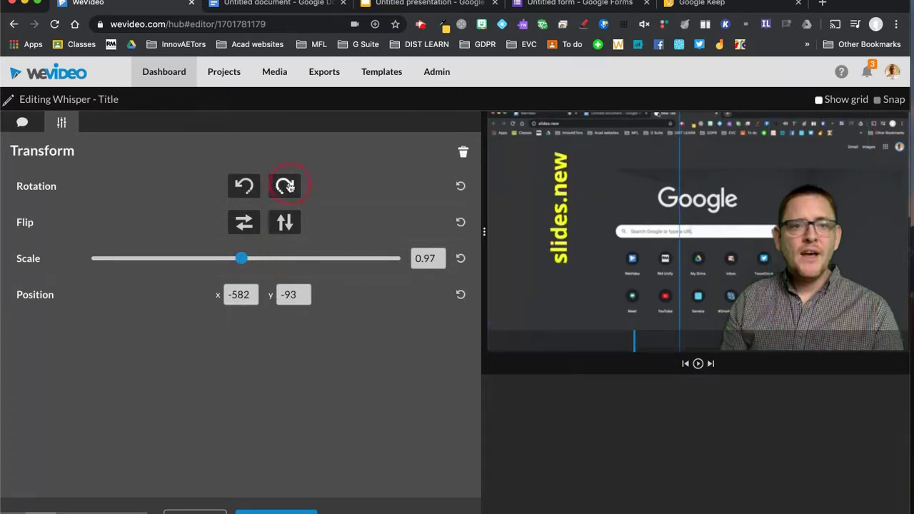
{"action": "left_click", "coordinate": [243, 224]}
{"action": "left_click", "coordinate": [243, 224]}
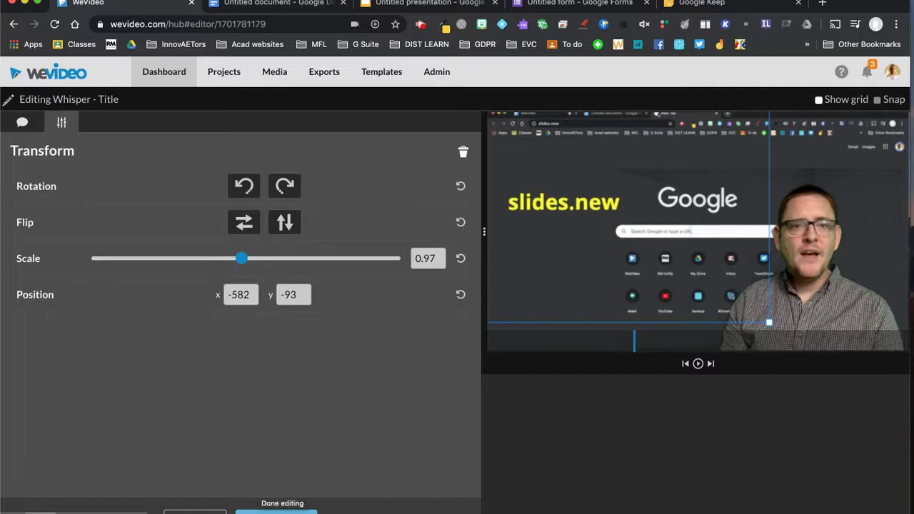
Save the title edit and add a Cross fade transition to the start of the slides.new title on Video 3
{"action": "left_click", "coordinate": [276, 509]}
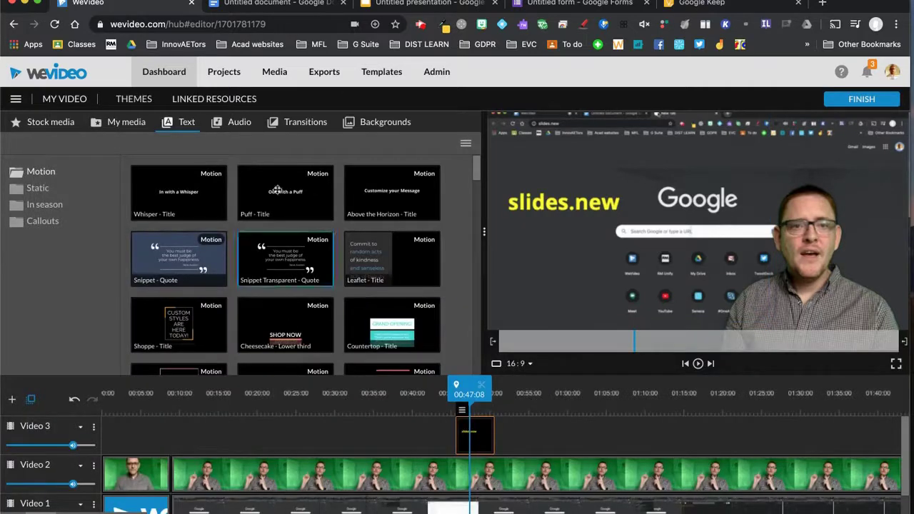
{"action": "left_click", "coordinate": [303, 122]}
{"action": "left_click", "coordinate": [170, 191]}
{"action": "mouse_move", "coordinate": [190, 223]}
{"action": "left_mouse_down"}
{"action": "mouse_move", "coordinate": [398, 373]}
{"action": "mouse_move", "coordinate": [435, 428]}
{"action": "mouse_move", "coordinate": [459, 434]}
{"action": "left_mouse_up"}
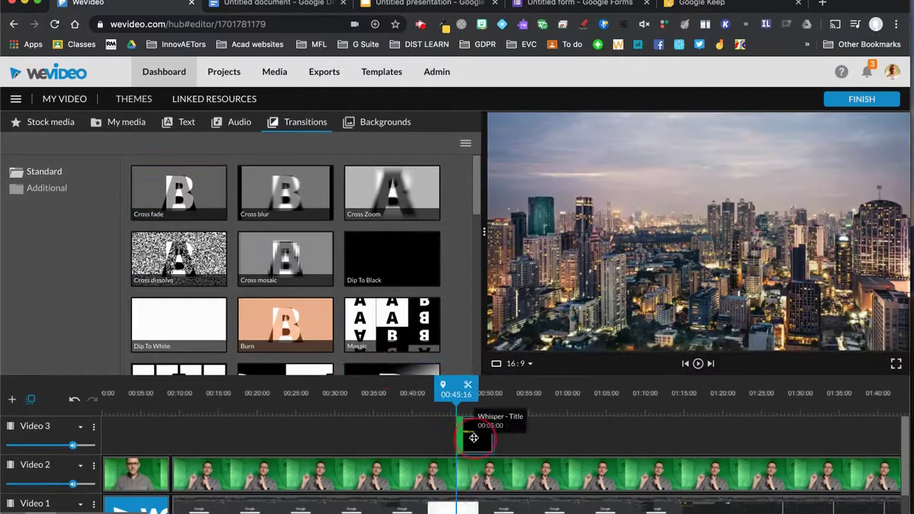
{"action": "left_click_drag", "start_coordinate": [455, 394], "coordinate": [487, 397]}
{"action": "left_click", "coordinate": [424, 394]}
{"action": "left_click", "coordinate": [285, 325]}
{"action": "mouse_move", "coordinate": [177, 195]}
{"action": "left_mouse_down"}
{"action": "mouse_move", "coordinate": [439, 439]}
{"action": "mouse_move", "coordinate": [490, 433]}
{"action": "mouse_move", "coordinate": [505, 441]}
{"action": "mouse_move", "coordinate": [487, 441]}
{"action": "left_mouse_up"}
Play the video from about 40 seconds to review the title and its transition, and pause at about 52 seconds
{"action": "left_click_drag", "start_coordinate": [456, 389], "coordinate": [419, 389]}
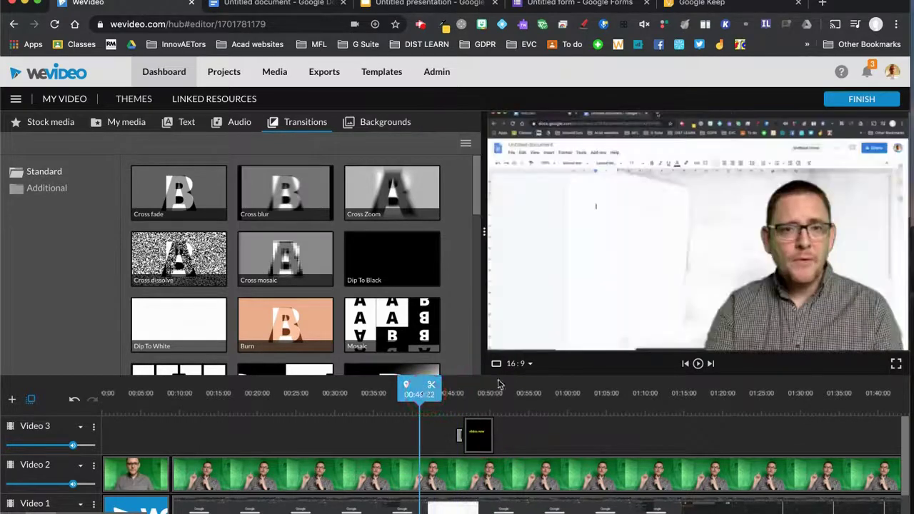
{"action": "left_click", "coordinate": [697, 364]}
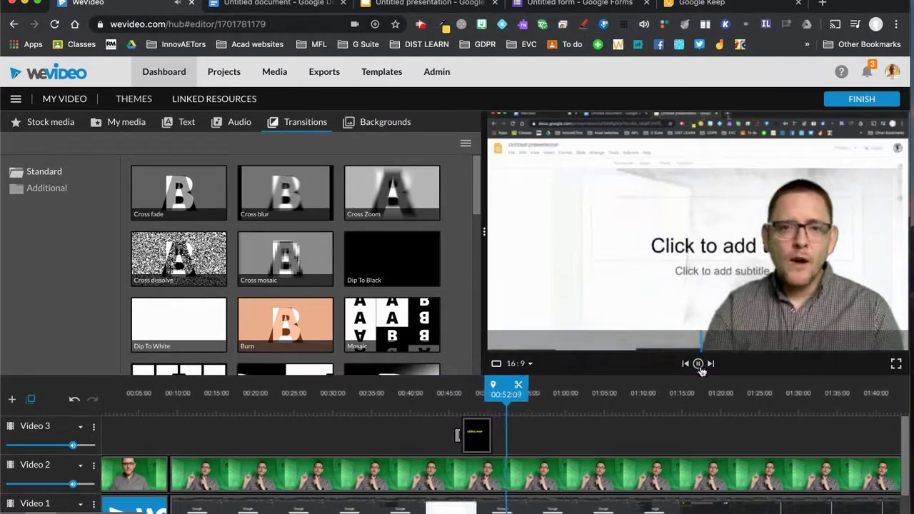
{"action": "left_click", "coordinate": [698, 364]}
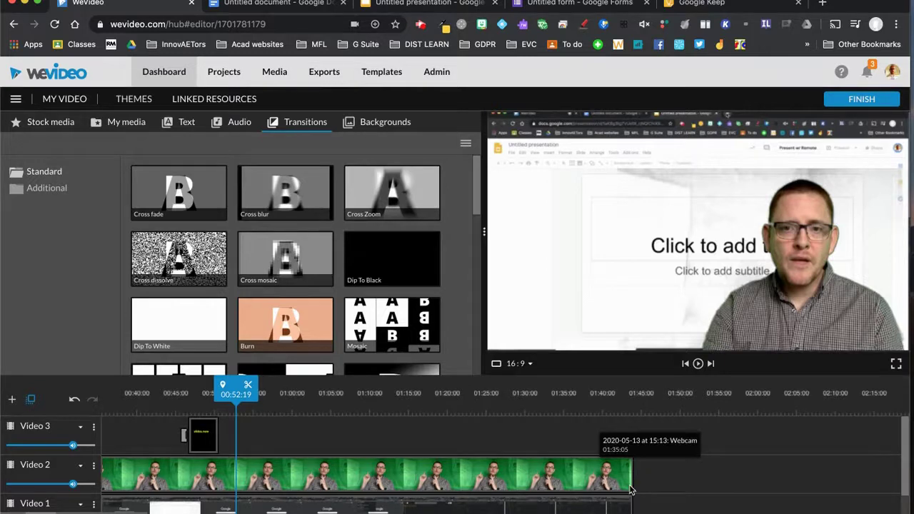
Search the stock media for "green screen" and preview the modern bearded man and horrified mature woman clips
{"action": "left_click", "coordinate": [62, 122]}
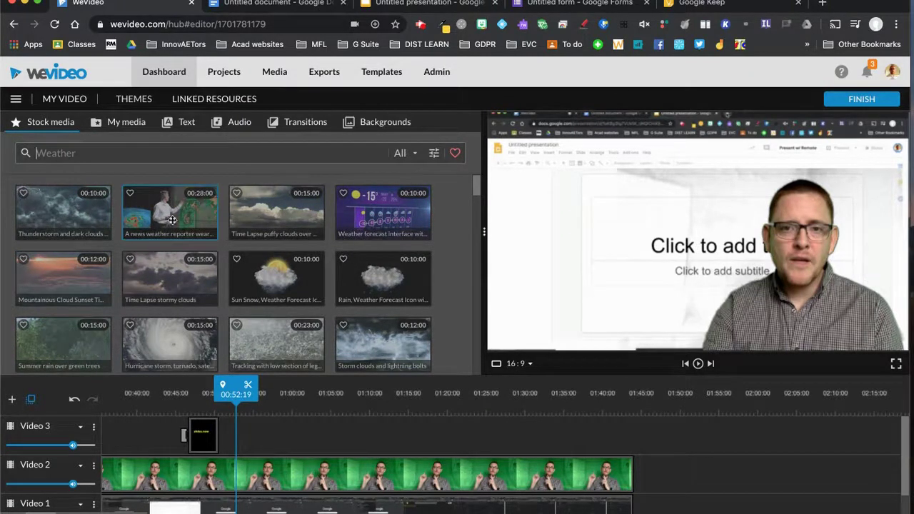
{"action": "scroll", "coordinate": [214, 257], "scroll_direction": "down", "scroll_amount": 3}
{"action": "scroll", "coordinate": [240, 276], "scroll_direction": "up", "scroll_amount": 3}
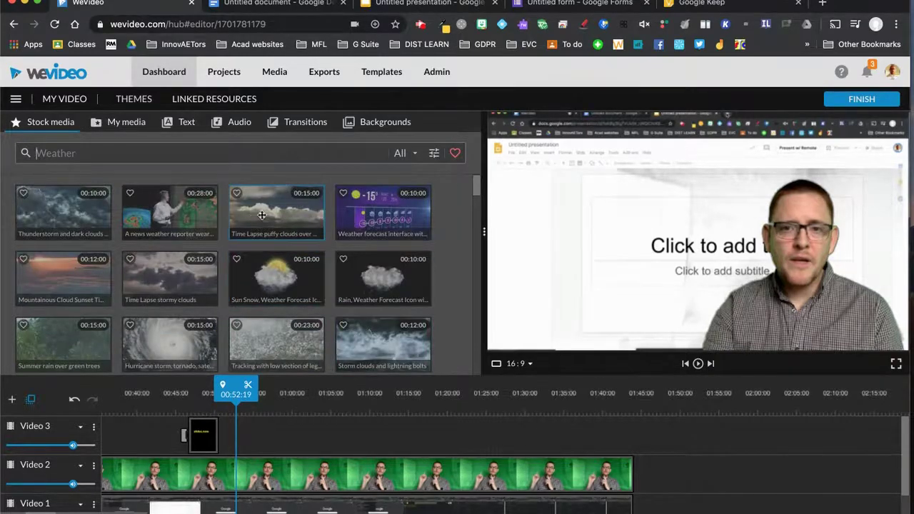
{"action": "type", "text": "green scree"}
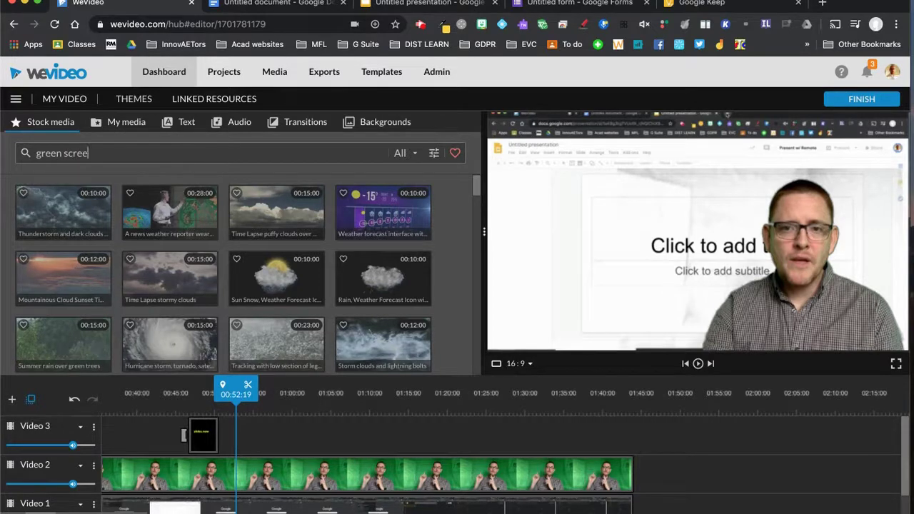
{"action": "type", "text": "n"}
{"action": "key", "text": "Return"}
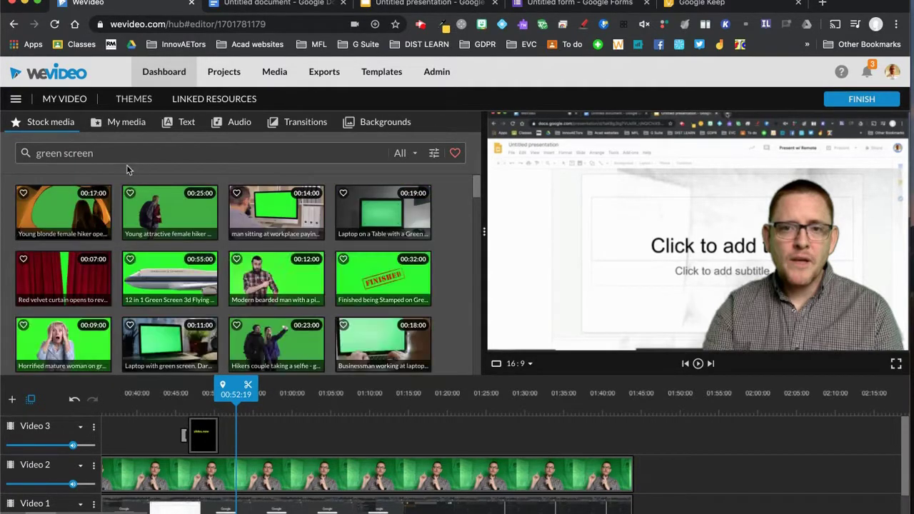
{"action": "left_click", "coordinate": [271, 280]}
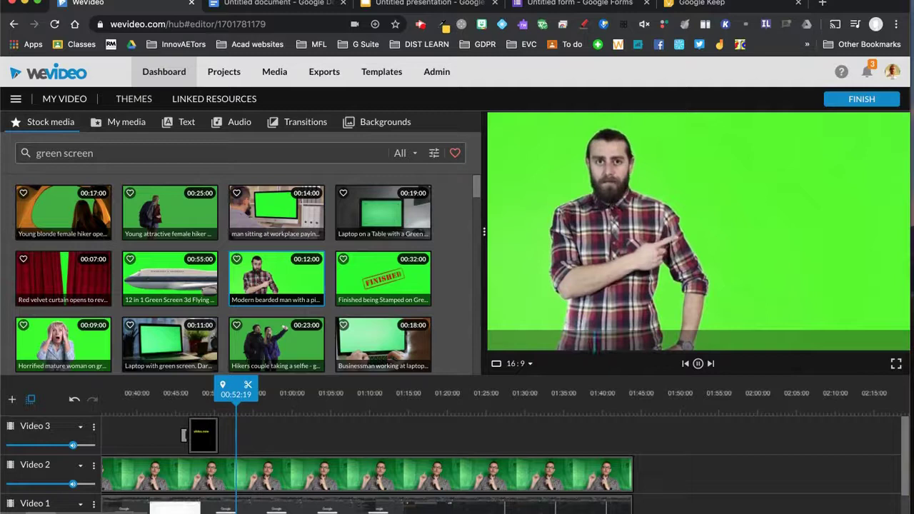
{"action": "left_click", "coordinate": [64, 343]}
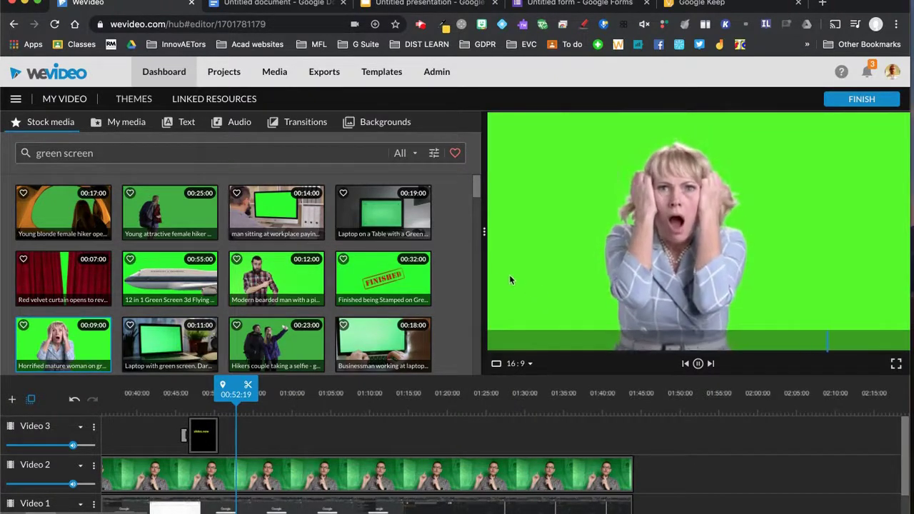
Try to finish the video for export, and dismiss the import notice
{"action": "left_click", "coordinate": [833, 102]}
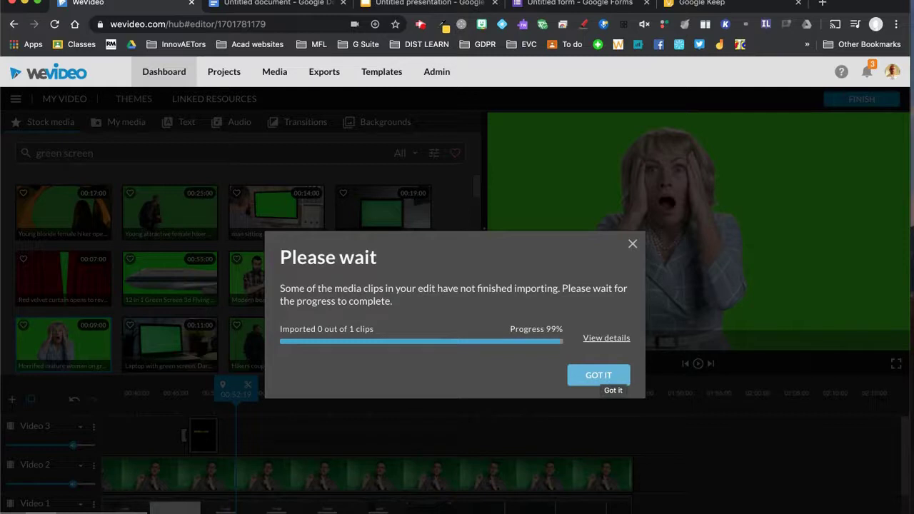
{"action": "left_click", "coordinate": [594, 377]}
{"action": "left_click", "coordinate": [594, 377]}
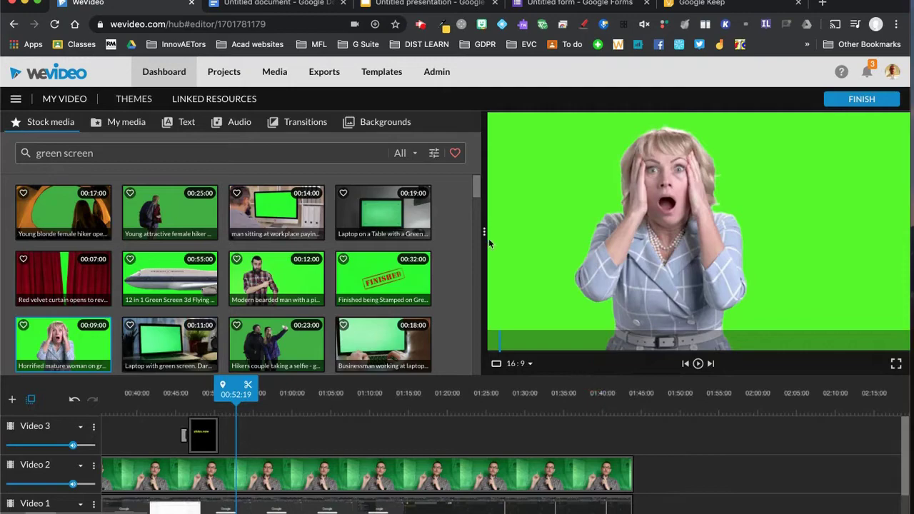
{"action": "left_click", "coordinate": [421, 27]}
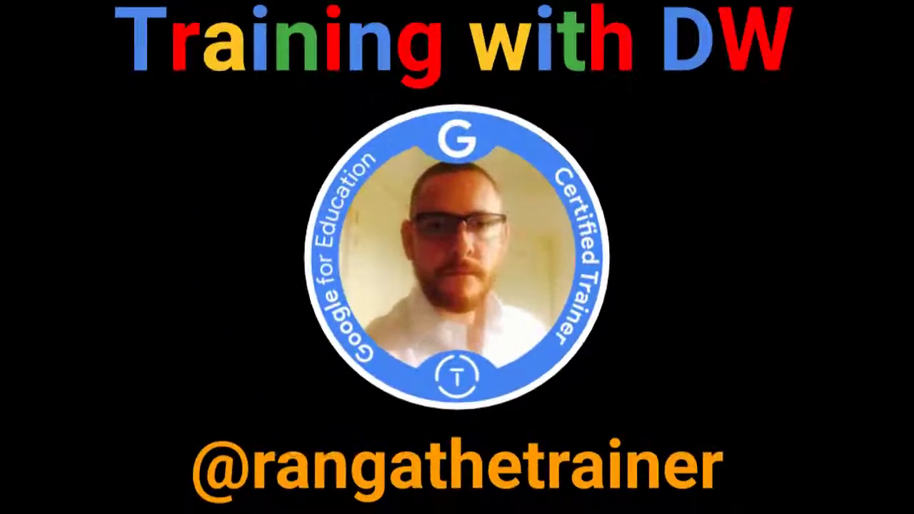